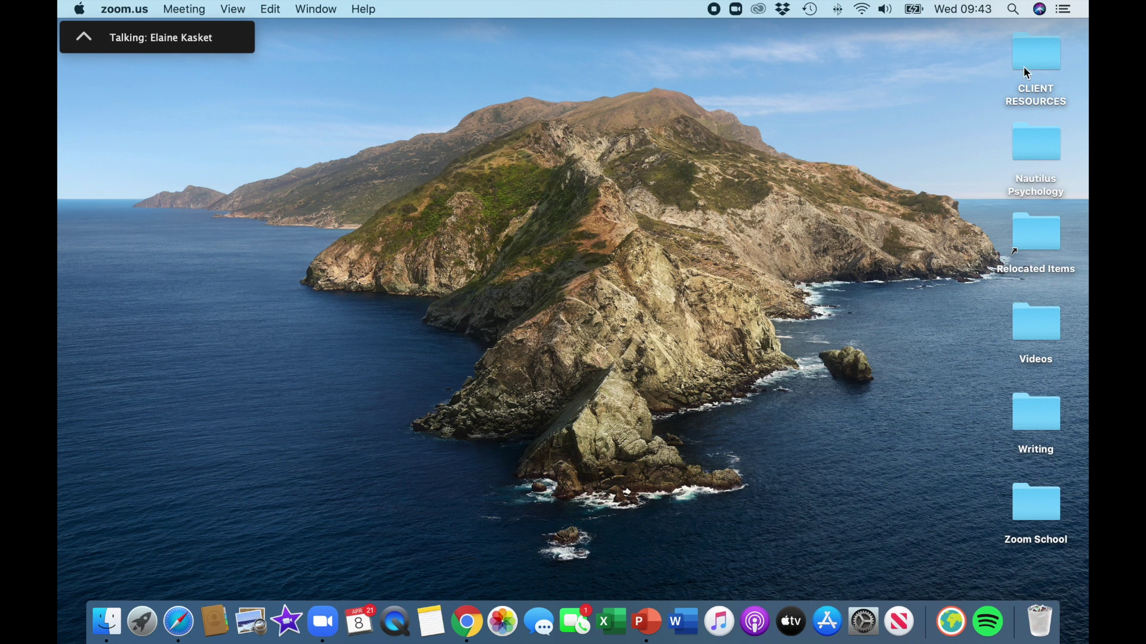
Open CFQ.pdf from the MEASURES folder inside the CLIENT RESOURCES folder on the desktop.
{"action": "double_click", "coordinate": [1042, 60]}
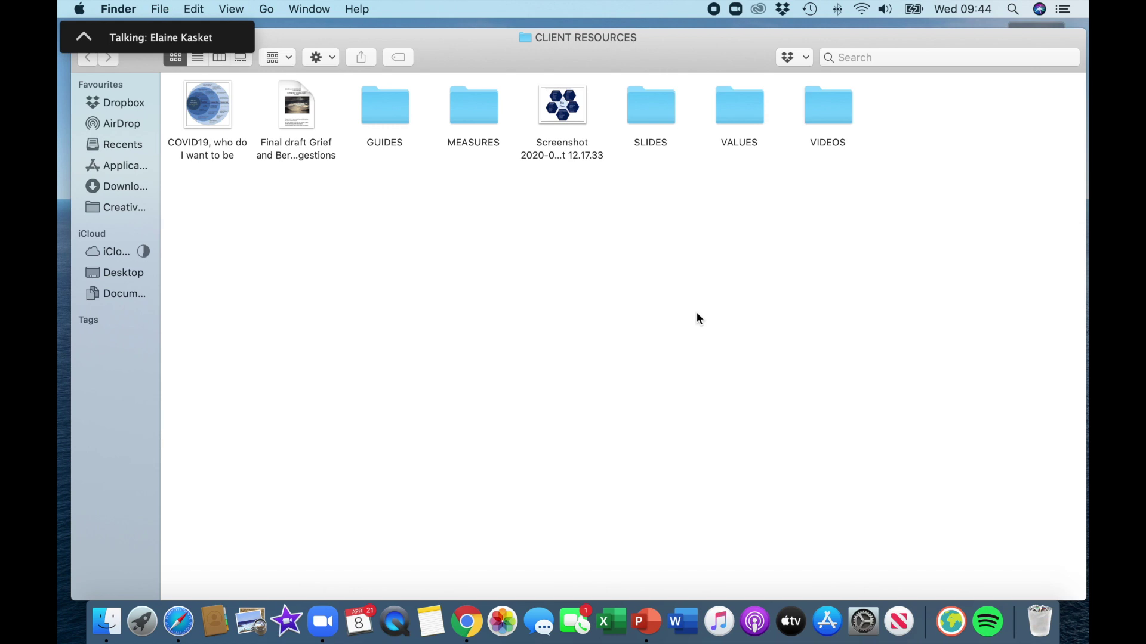
{"action": "double_click", "coordinate": [468, 117]}
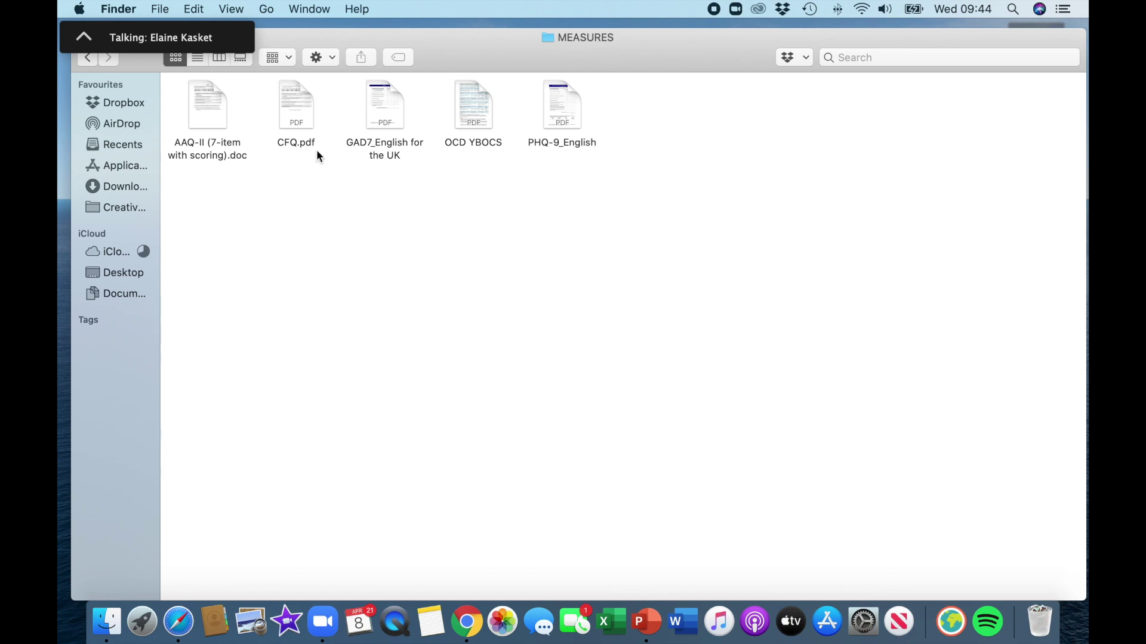
{"action": "double_click", "coordinate": [298, 95]}
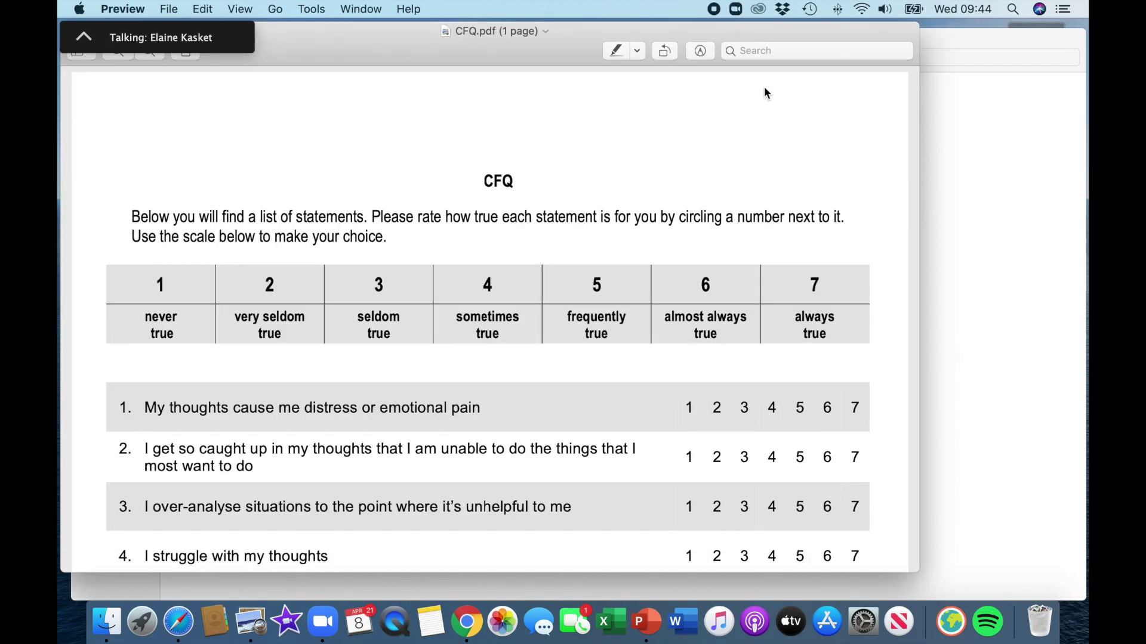
Go back to the CLIENT RESOURCES folder and open the "COVID19, who do I want to be" image beside the questionnaire.
{"action": "left_click", "coordinate": [995, 42]}
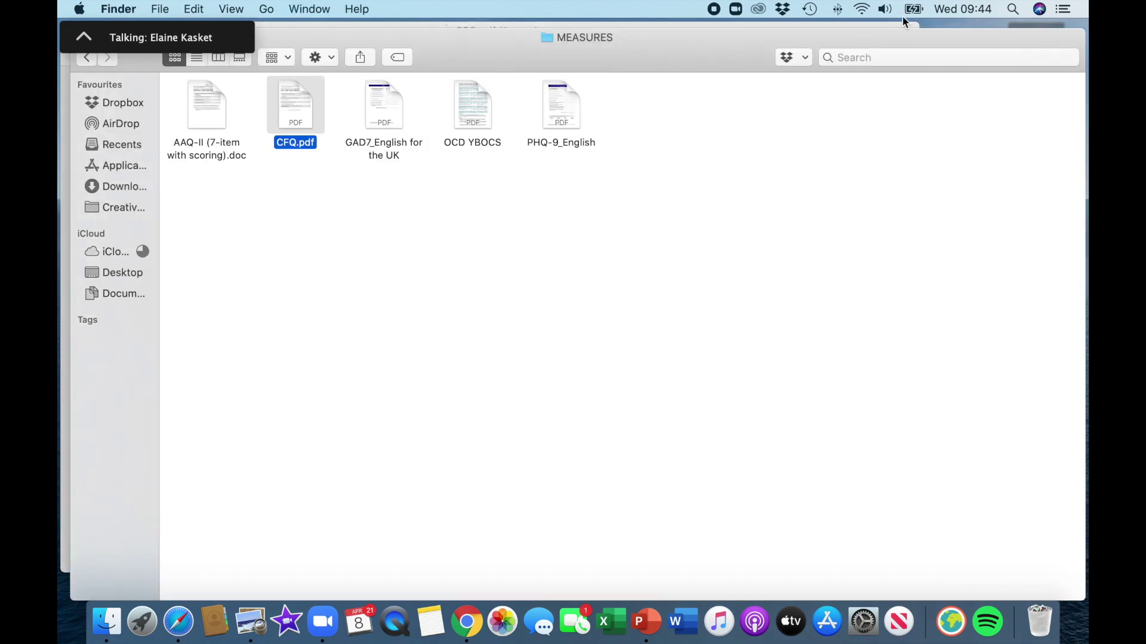
{"action": "double_click", "coordinate": [489, 56]}
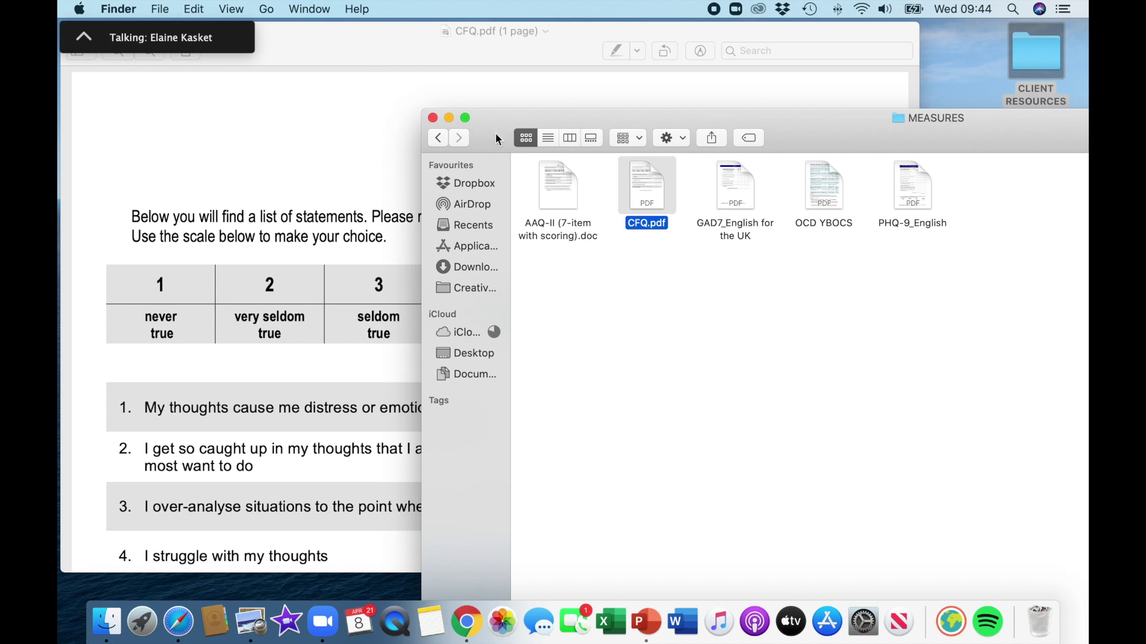
{"action": "left_click", "coordinate": [439, 137]}
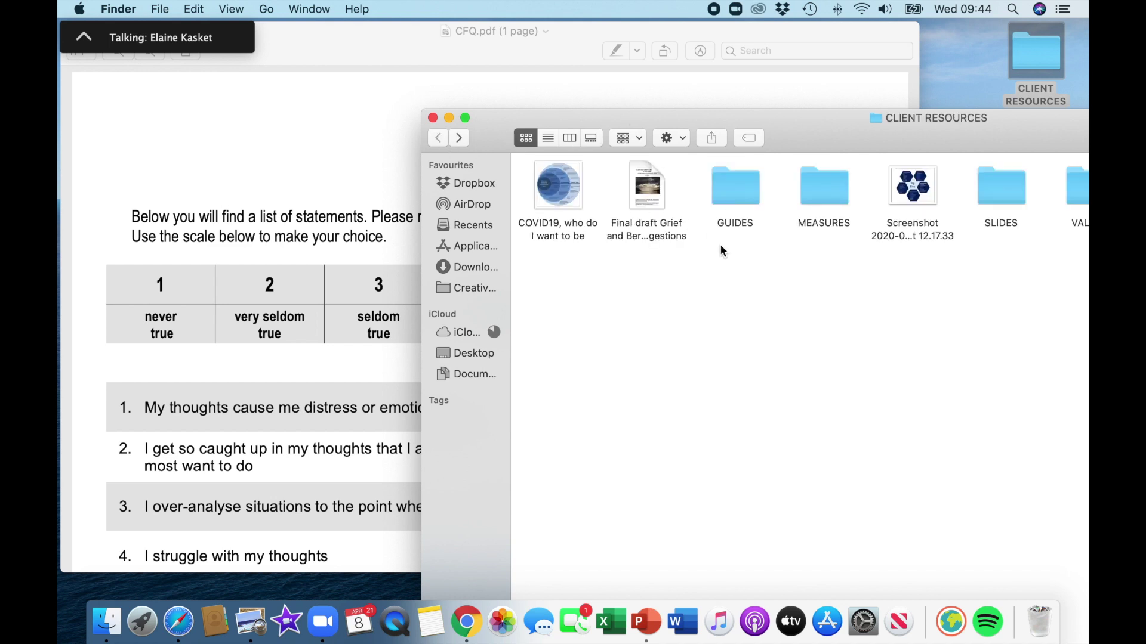
{"action": "left_click_drag", "start_coordinate": [833, 151], "coordinate": [931, 57]}
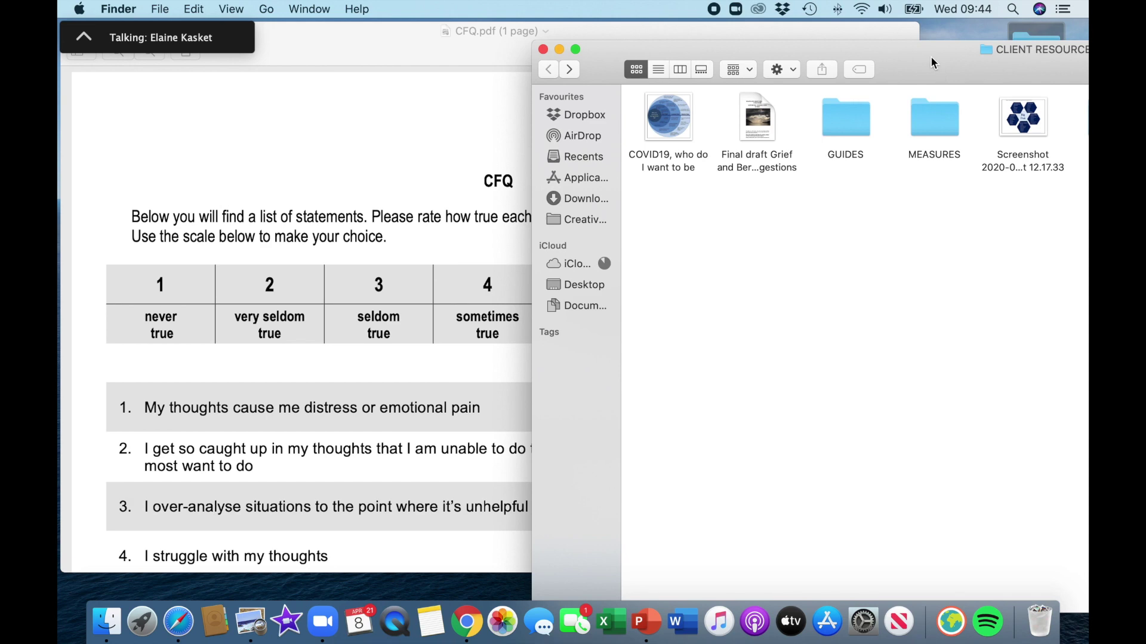
{"action": "double_click", "coordinate": [670, 119]}
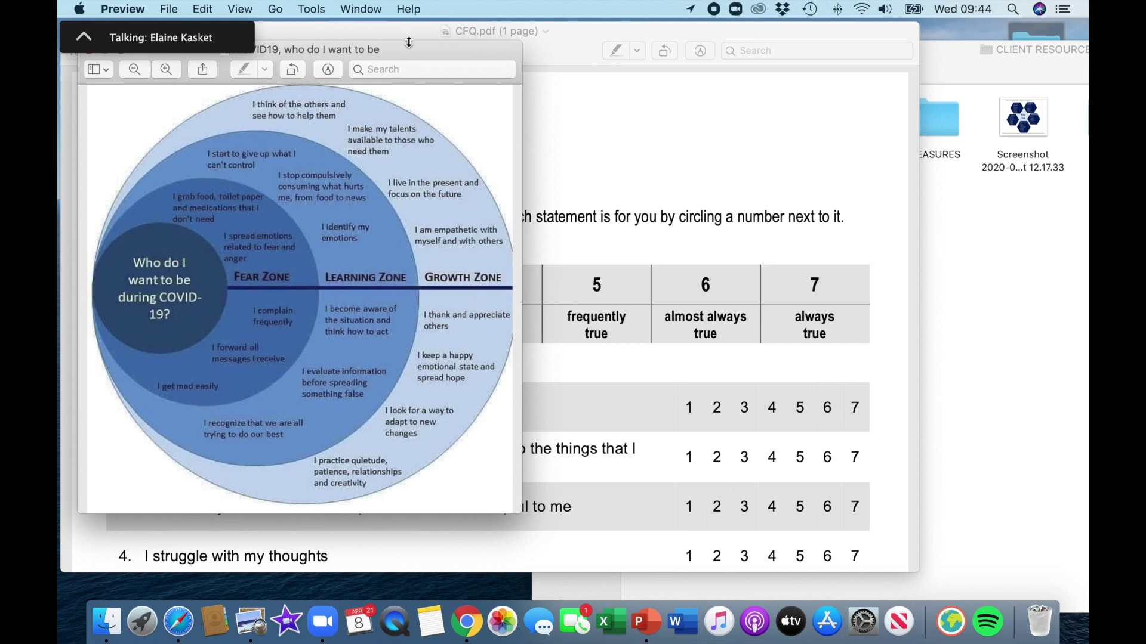
Move the COVID19 image window aside and close the CLIENT RESOURCES folder window.
{"action": "left_click_drag", "start_coordinate": [409, 42], "coordinate": [950, 171]}
{"action": "left_click", "coordinate": [1025, 60]}
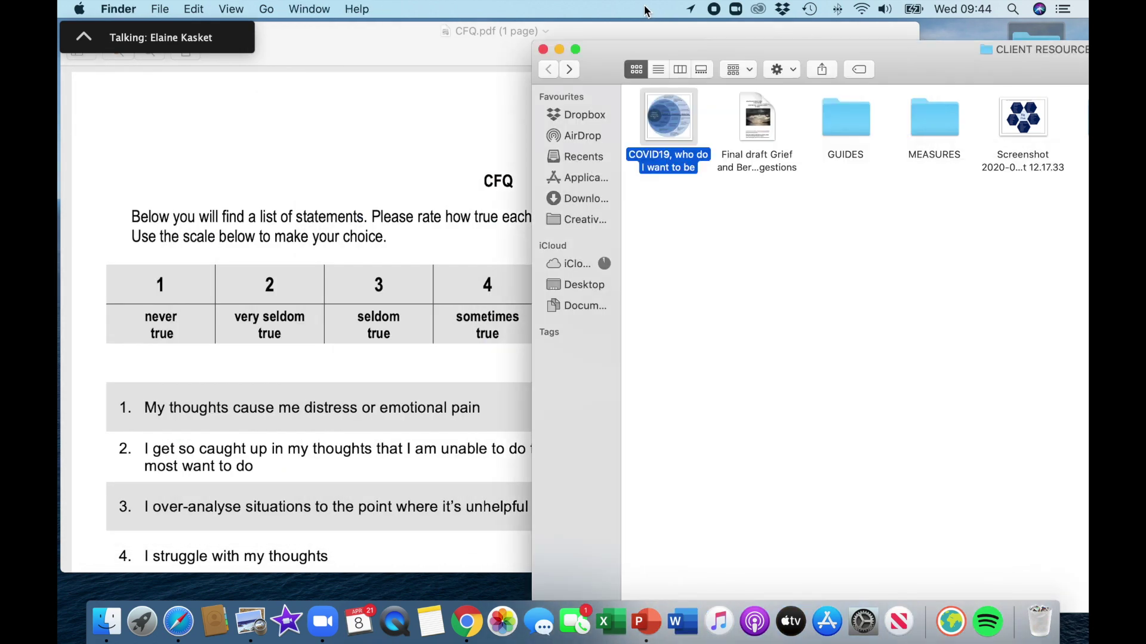
{"action": "left_click", "coordinate": [544, 49]}
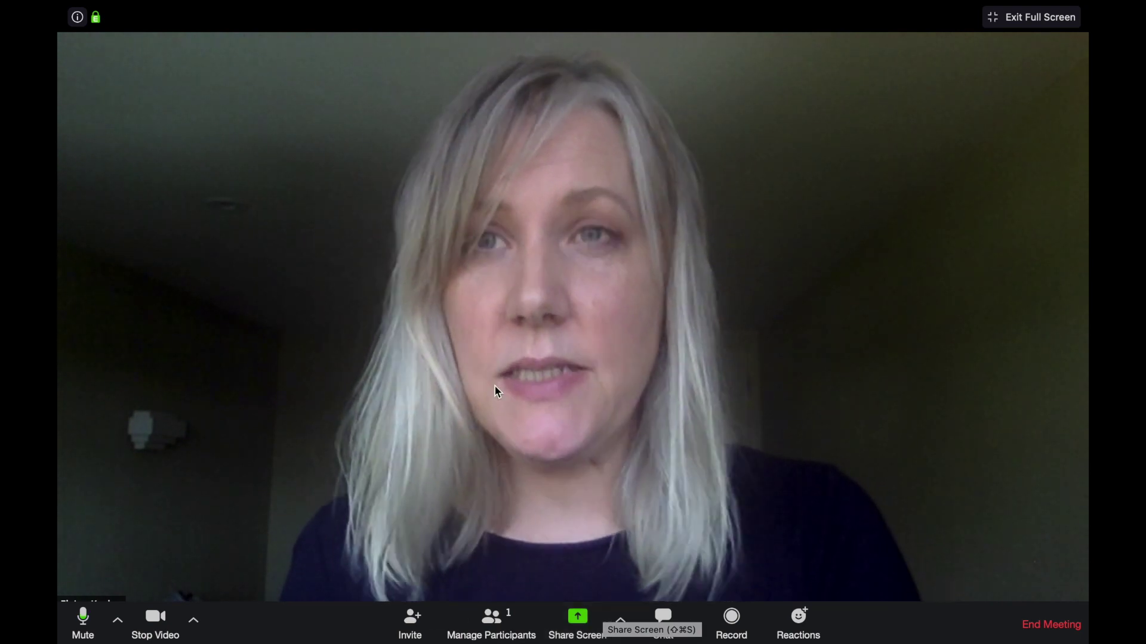
Switch to the Zoom meeting, start a screen share and review the Advanced and Basic sharing sources.
{"action": "mouse_move", "coordinate": [191, 7]}
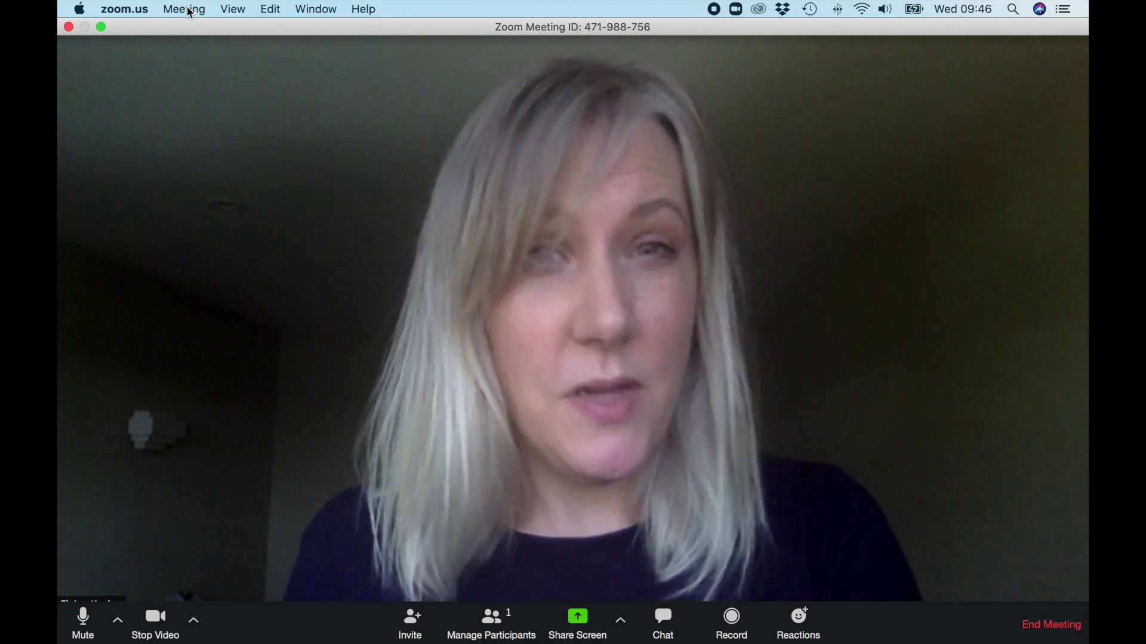
{"action": "left_click", "coordinate": [186, 9]}
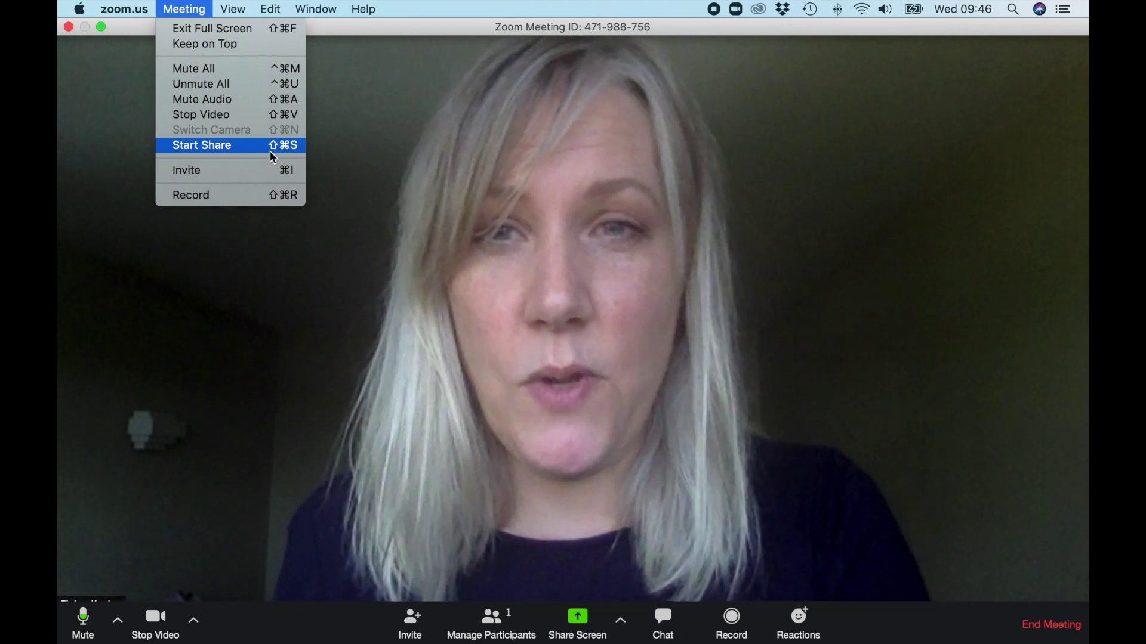
{"action": "left_click", "coordinate": [259, 148]}
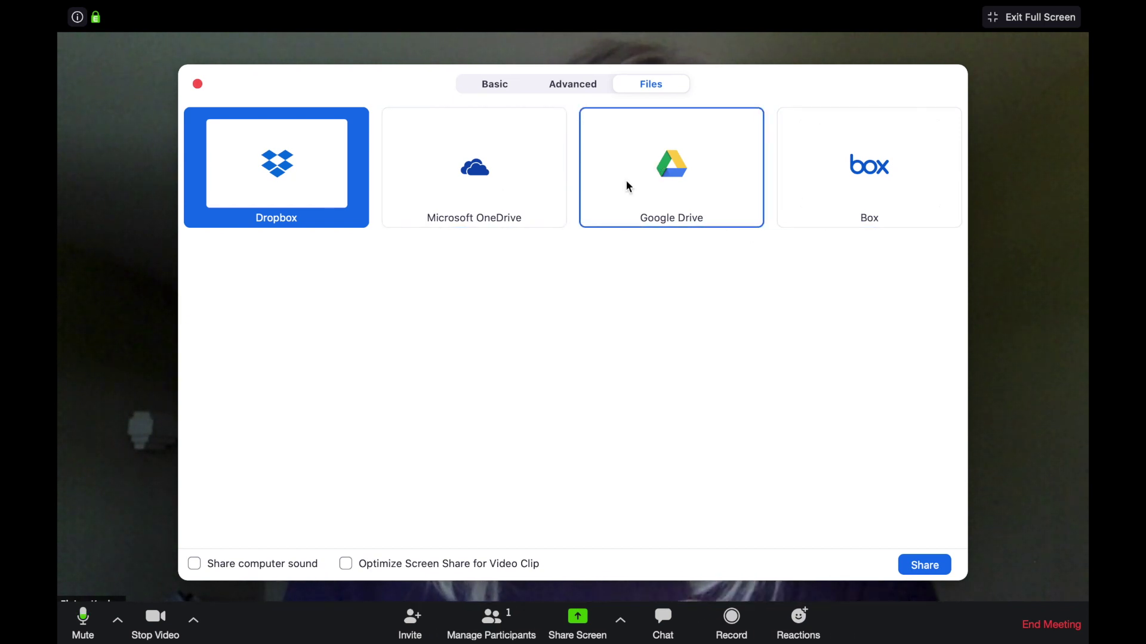
{"action": "left_click", "coordinate": [574, 82]}
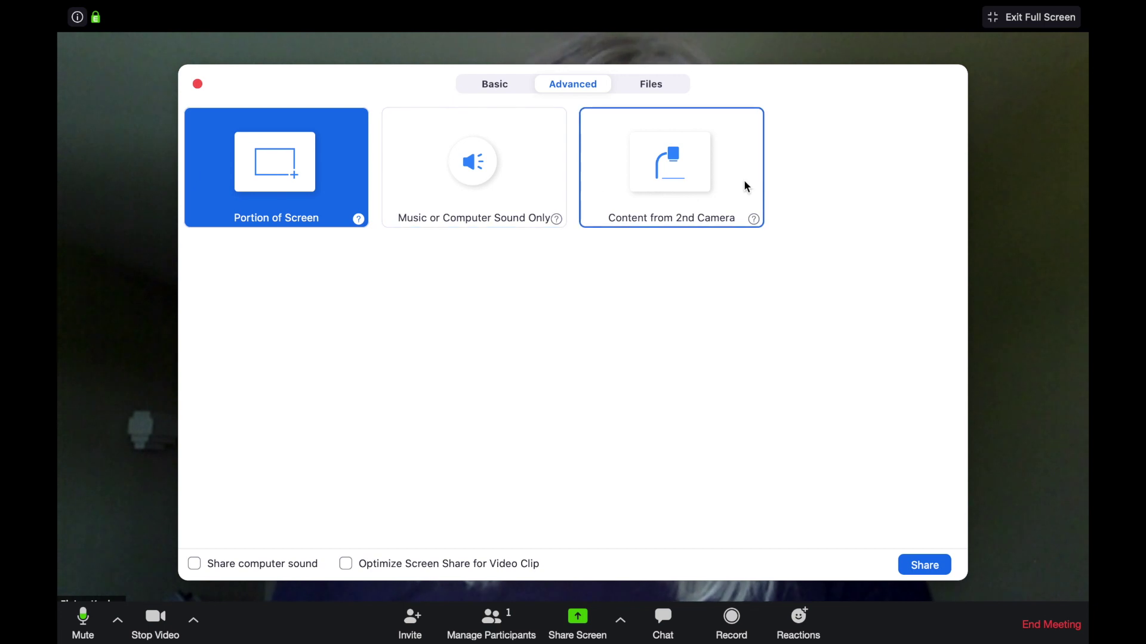
{"action": "left_click", "coordinate": [495, 86]}
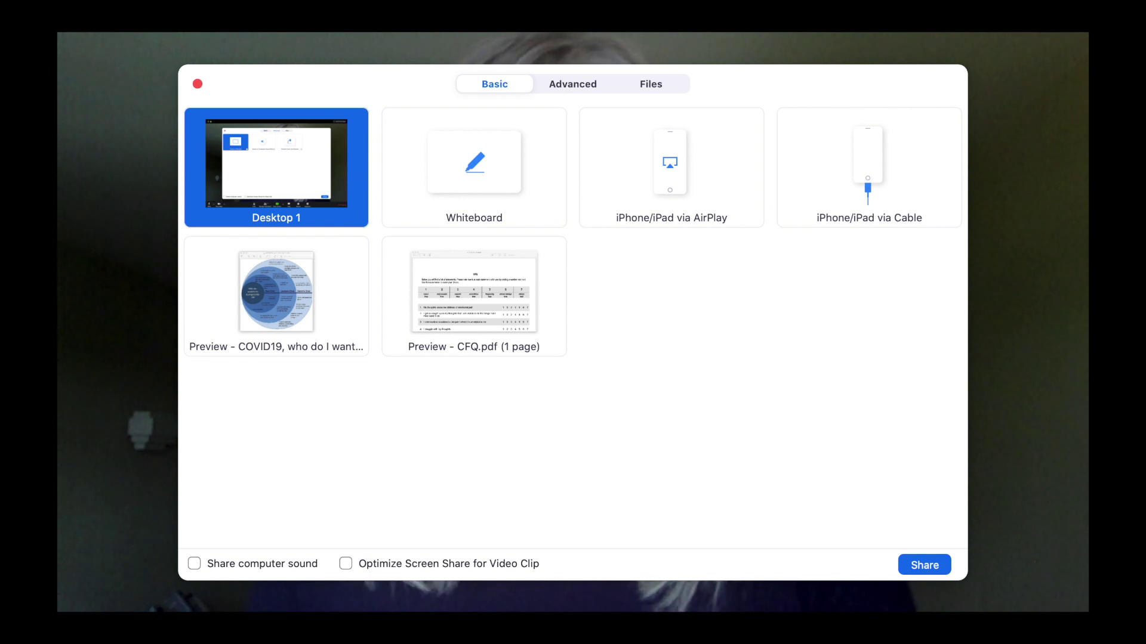
Share the Preview window of CFQ.pdf and bring it in front of the COVID19 image to show its statements.
{"action": "left_click", "coordinate": [512, 334]}
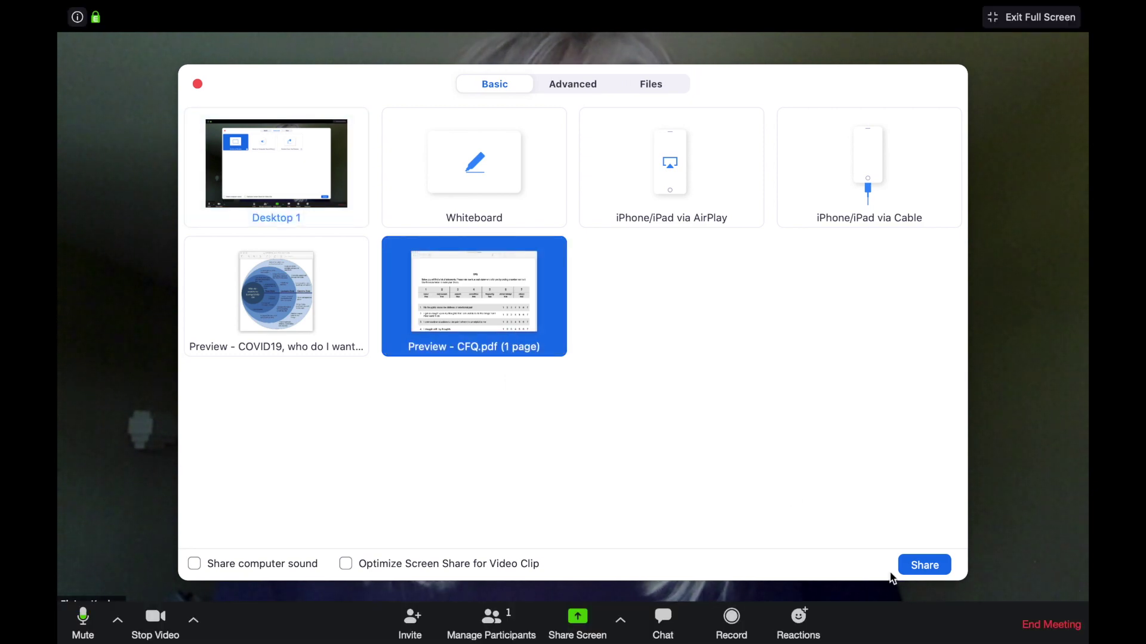
{"action": "left_click", "coordinate": [923, 566]}
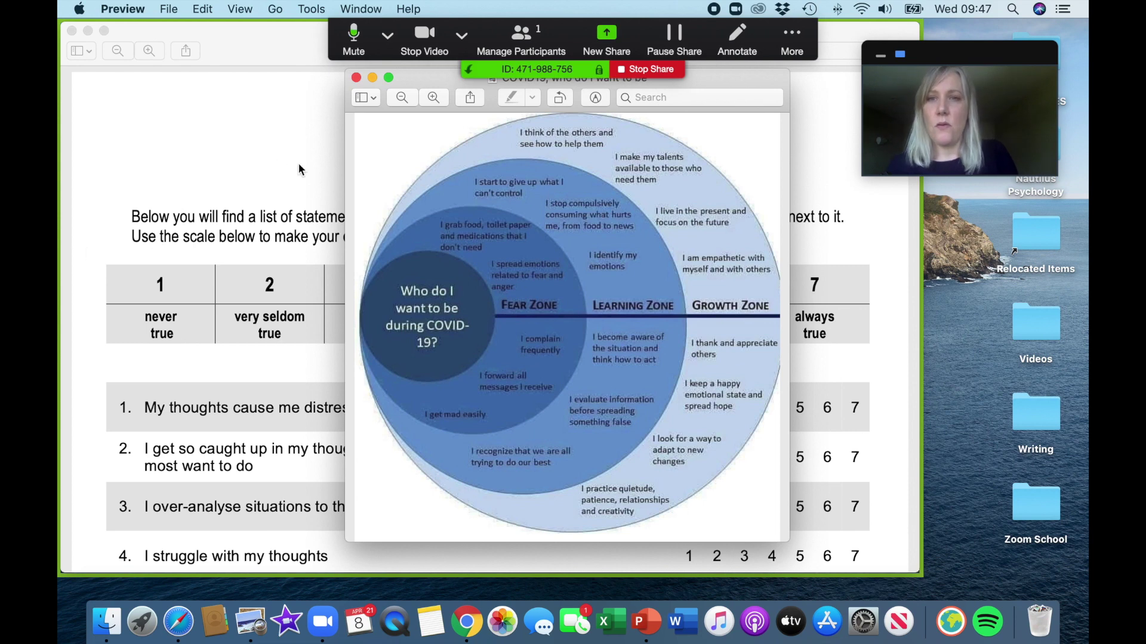
{"action": "left_click", "coordinate": [267, 149]}
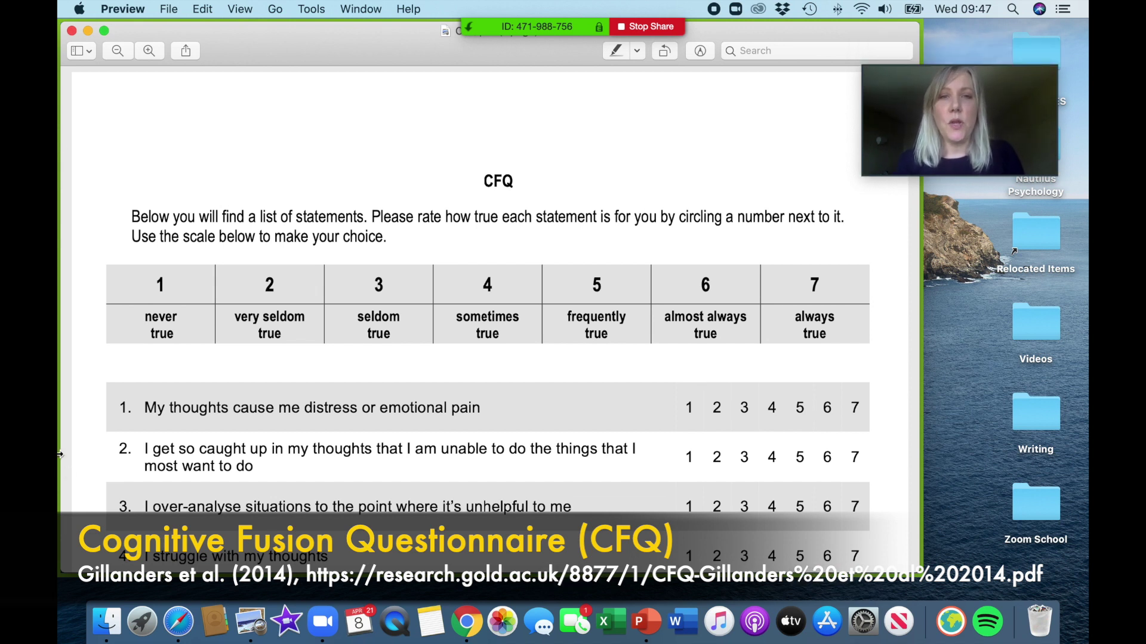
{"action": "scroll", "coordinate": [349, 217], "scroll_direction": "down", "scroll_amount": 5}
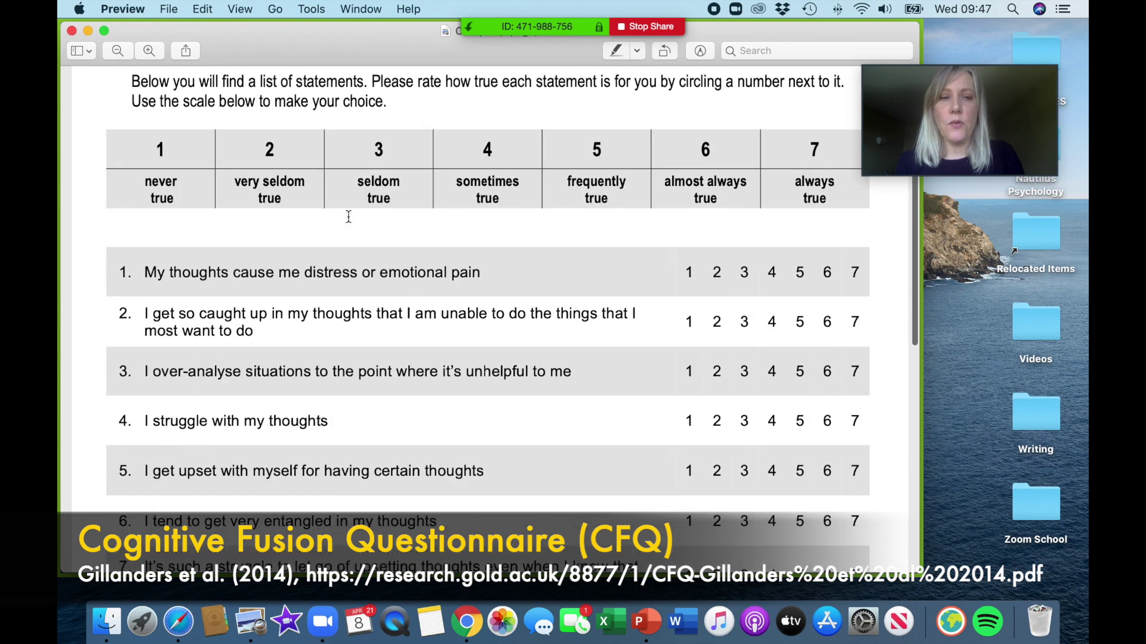
{"action": "scroll", "coordinate": [348, 217], "scroll_direction": "up", "scroll_amount": 2}
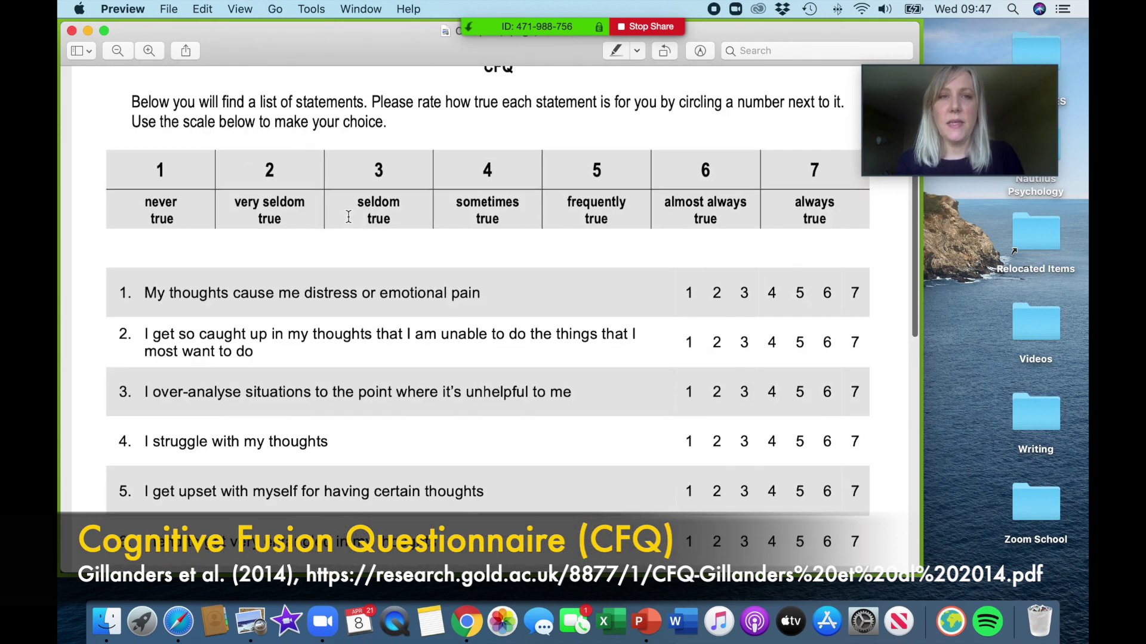
Annotate the shared questionnaire with a thick freehand loop around ratings 1 and 2 of statement 1, and close the annotation tools.
{"action": "mouse_move", "coordinate": [573, 27]}
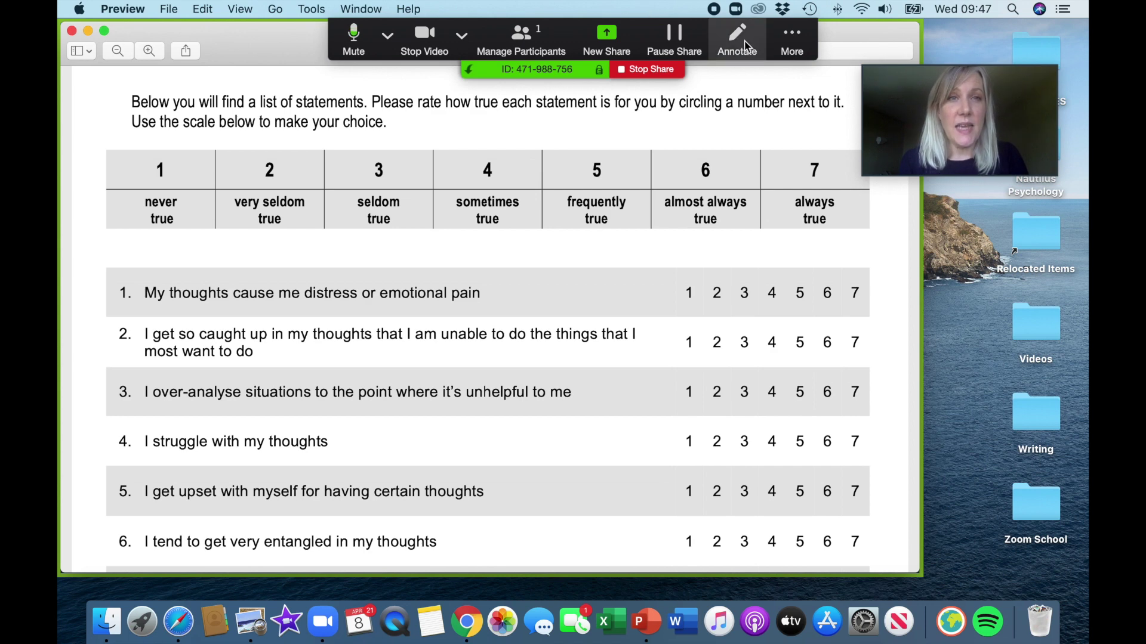
{"action": "left_click", "coordinate": [738, 41]}
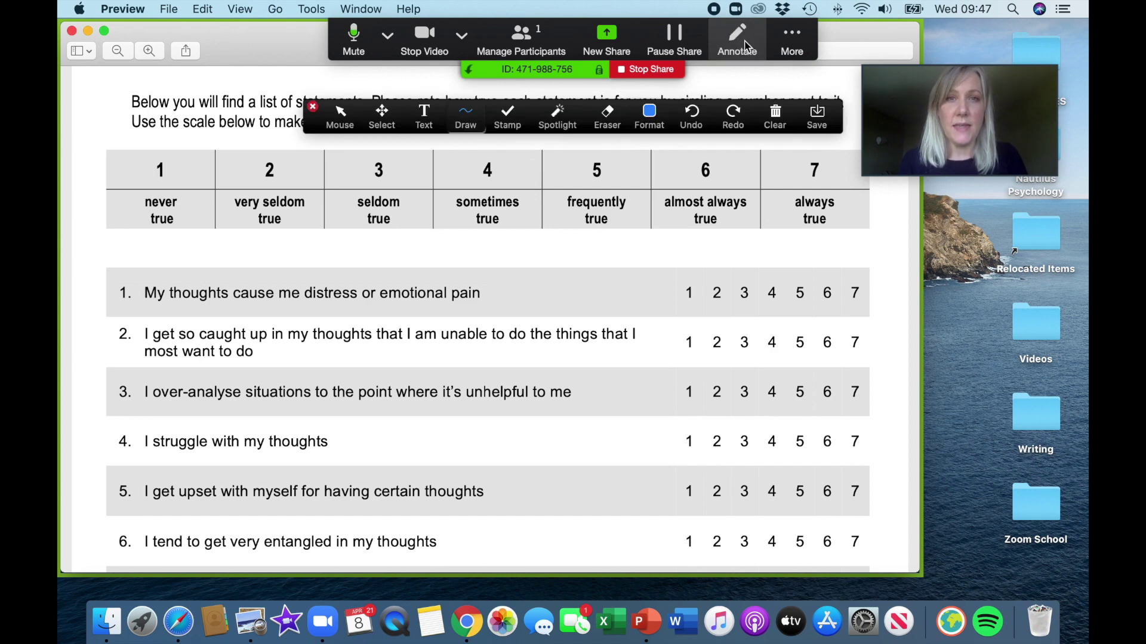
{"action": "left_click", "coordinate": [507, 118]}
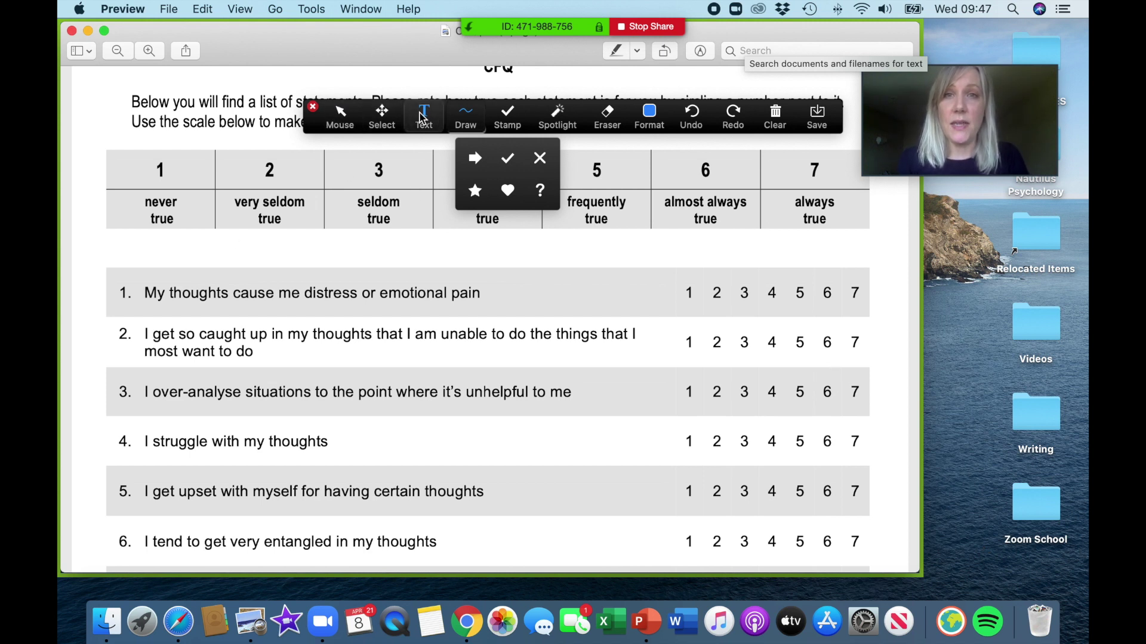
{"action": "left_click", "coordinate": [466, 116]}
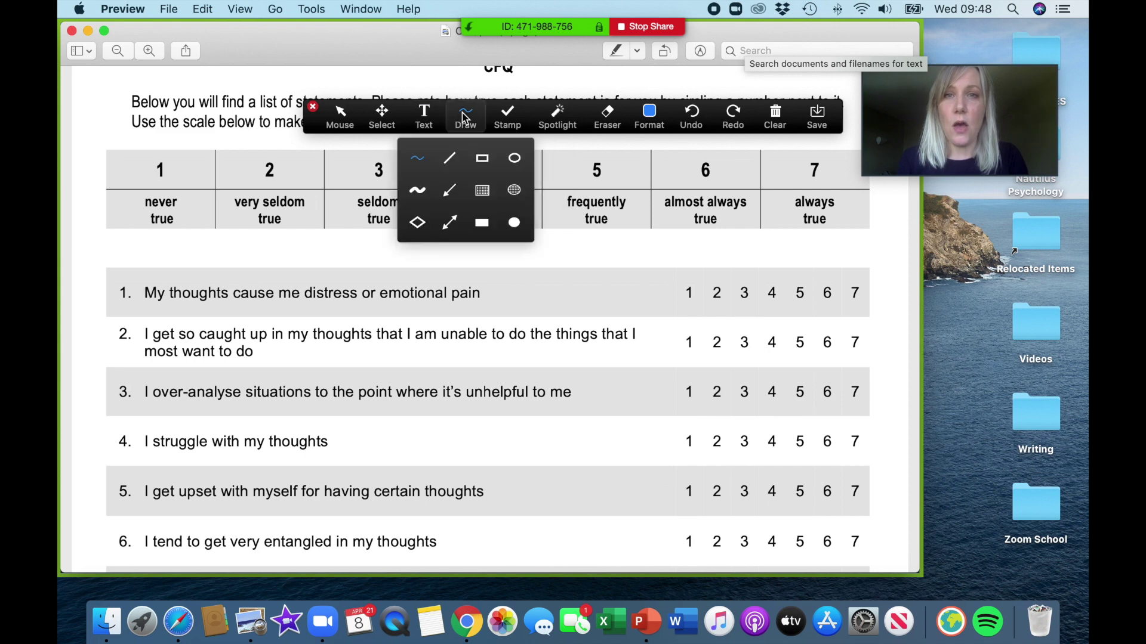
{"action": "left_click", "coordinate": [418, 192]}
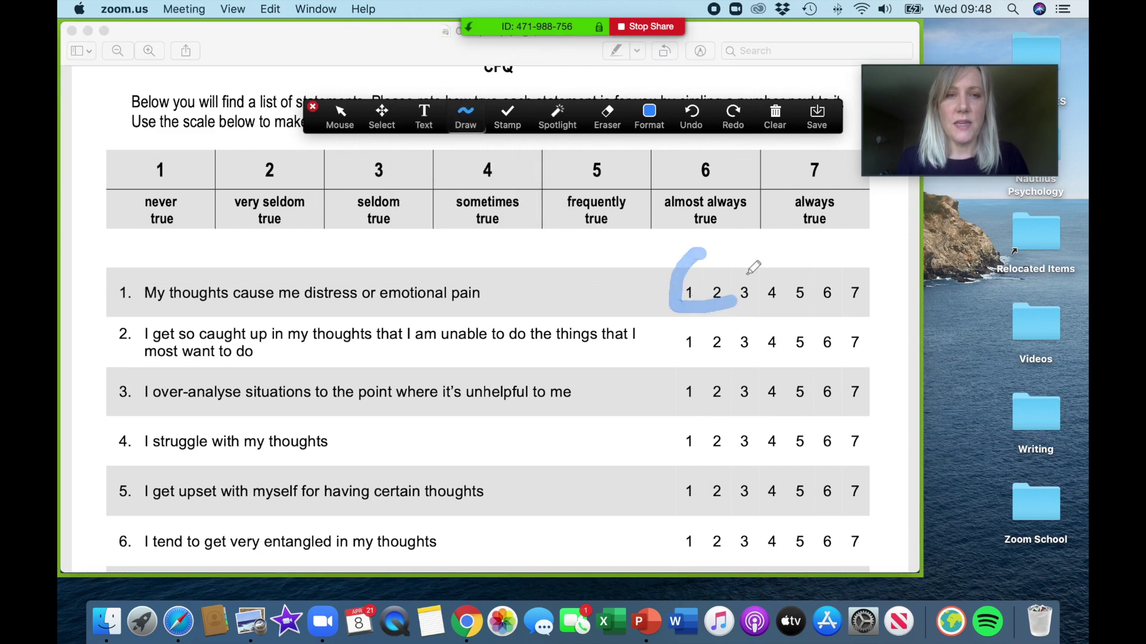
{"action": "left_click_drag", "start_coordinate": [748, 273], "coordinate": [708, 246]}
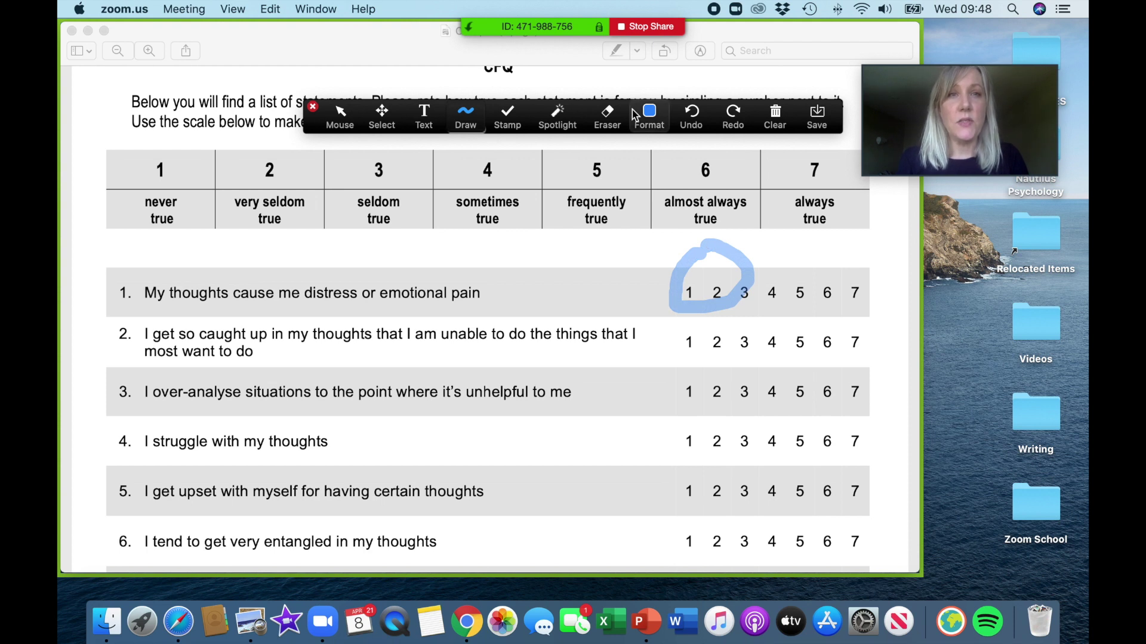
{"action": "mouse_move", "coordinate": [537, 26]}
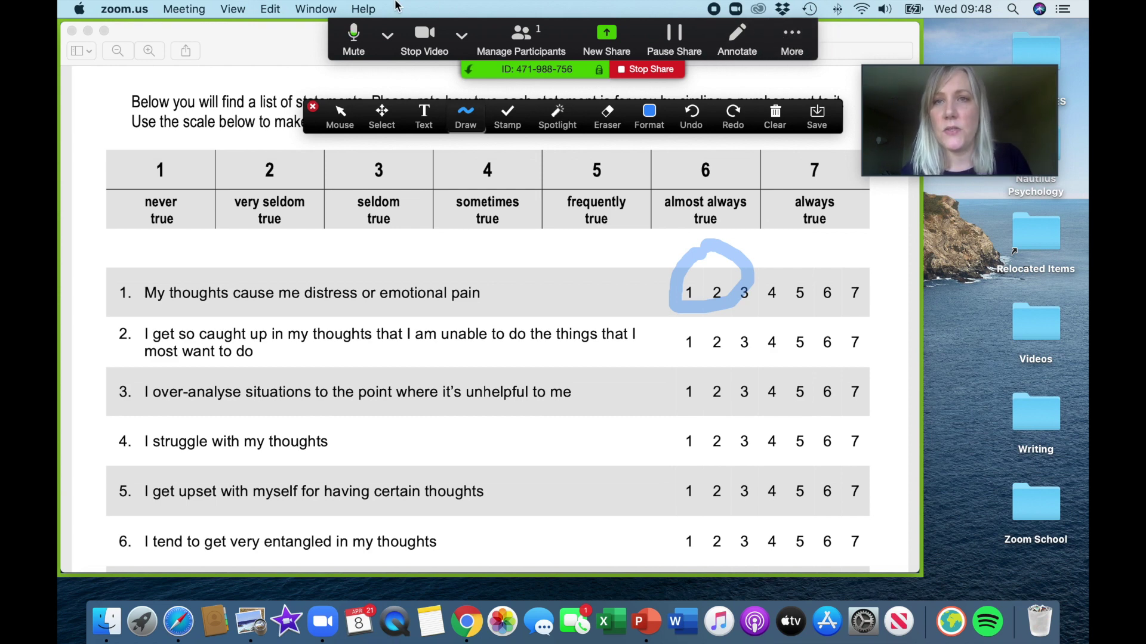
{"action": "left_click", "coordinate": [313, 108]}
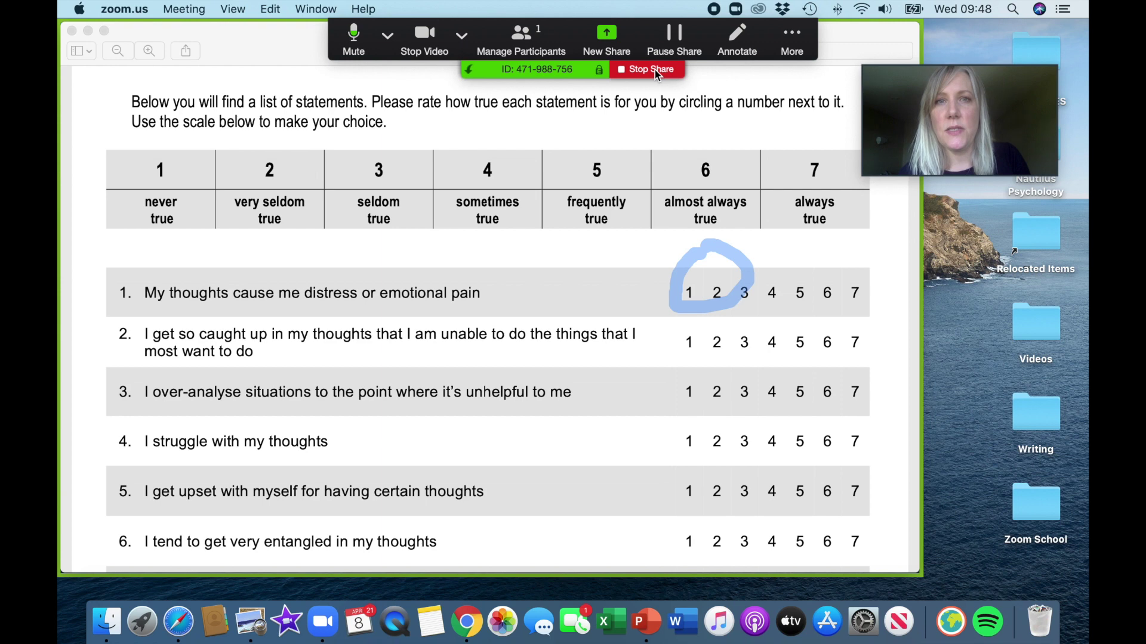
Switch the share to the COVID19 image's Preview window and minimise the CFQ.pdf window.
{"action": "left_click", "coordinate": [621, 42]}
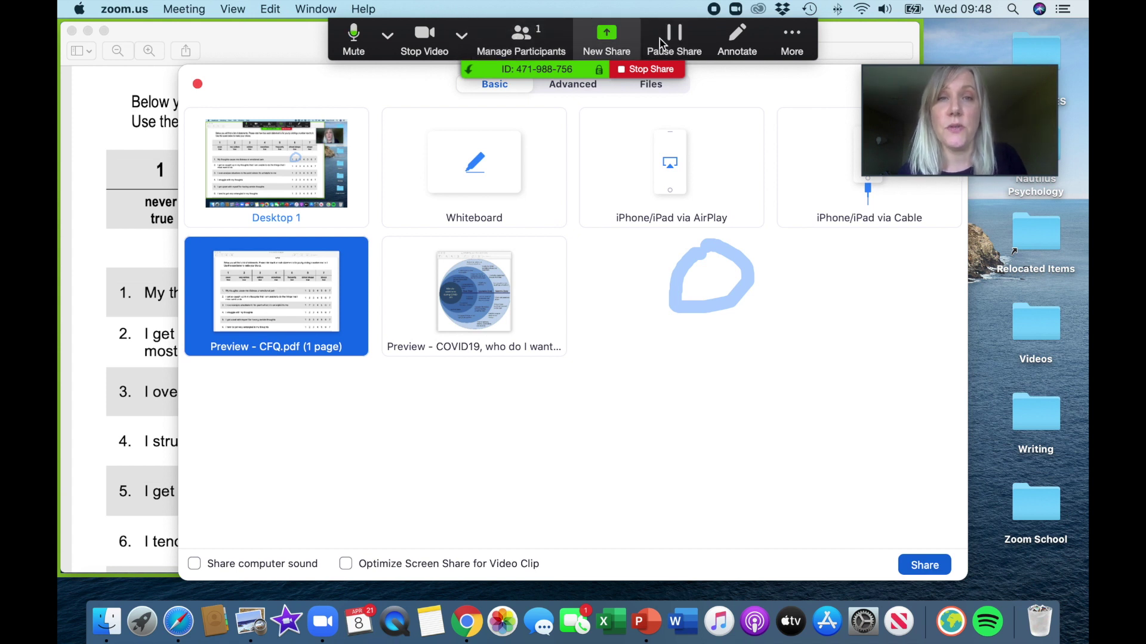
{"action": "left_click", "coordinate": [497, 301]}
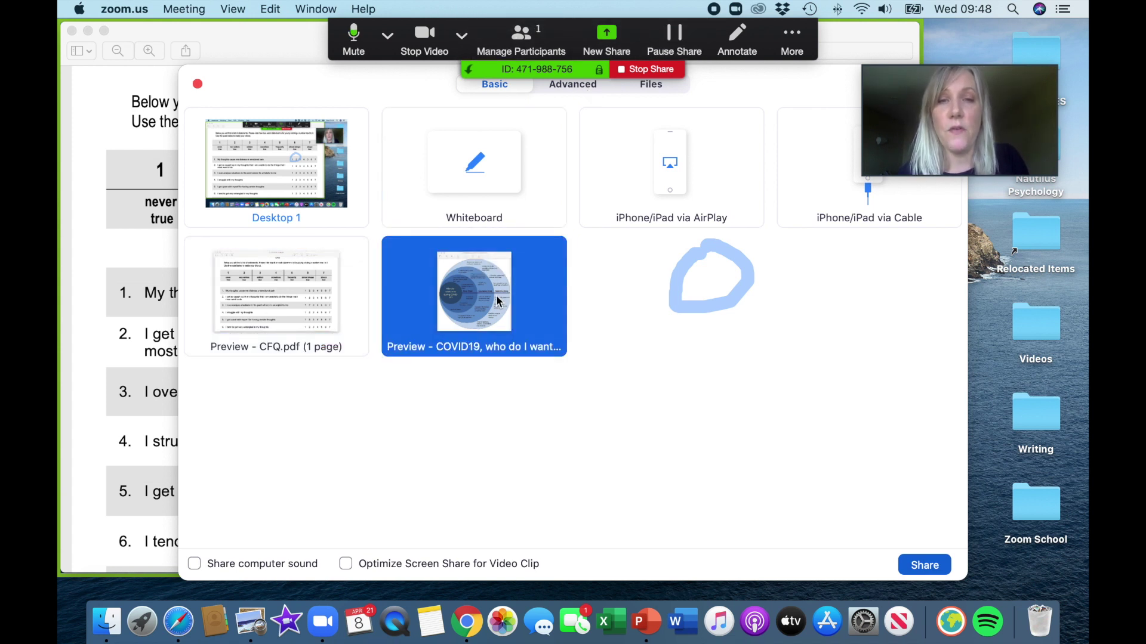
{"action": "left_click", "coordinate": [924, 565]}
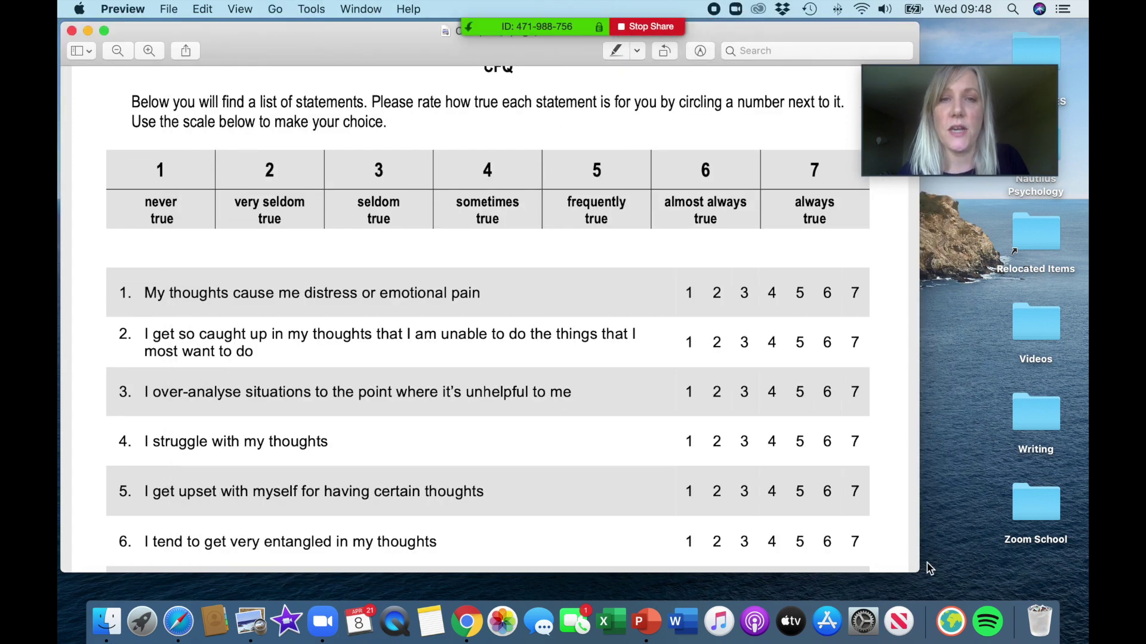
{"action": "left_click", "coordinate": [88, 32]}
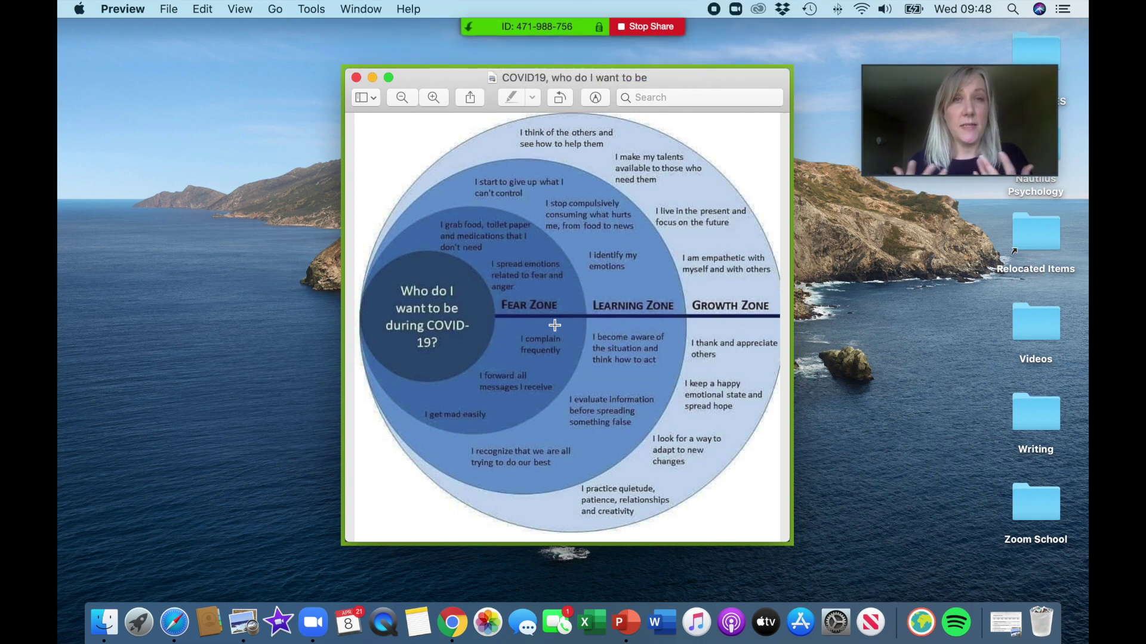
Stop the screen share and set the meeting window to full screen.
{"action": "left_click", "coordinate": [655, 26]}
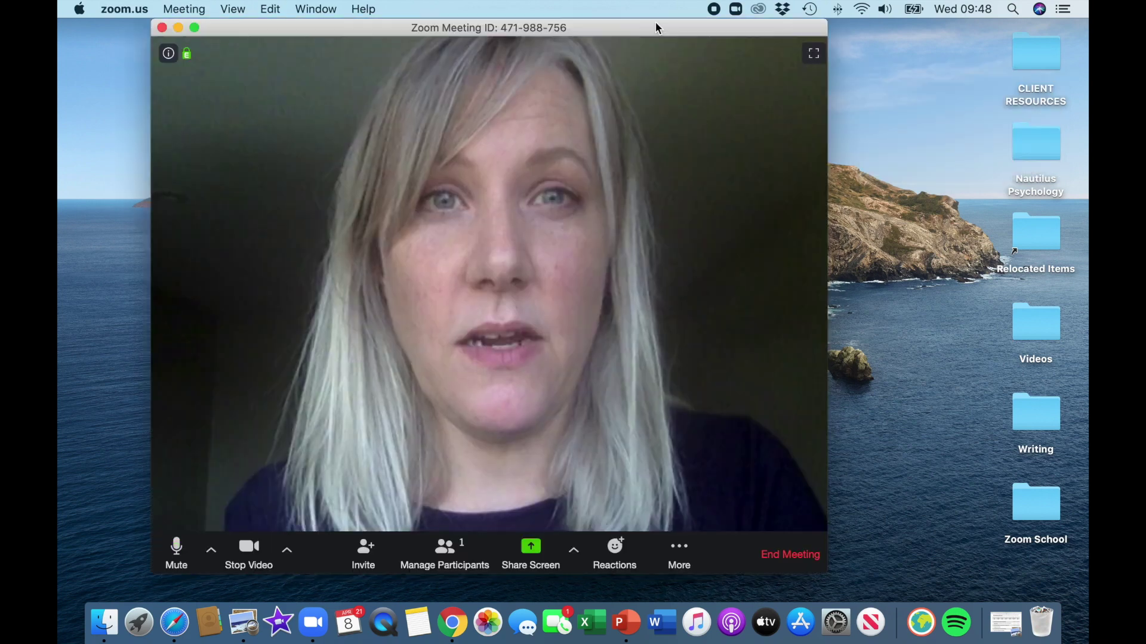
{"action": "left_click", "coordinate": [192, 6]}
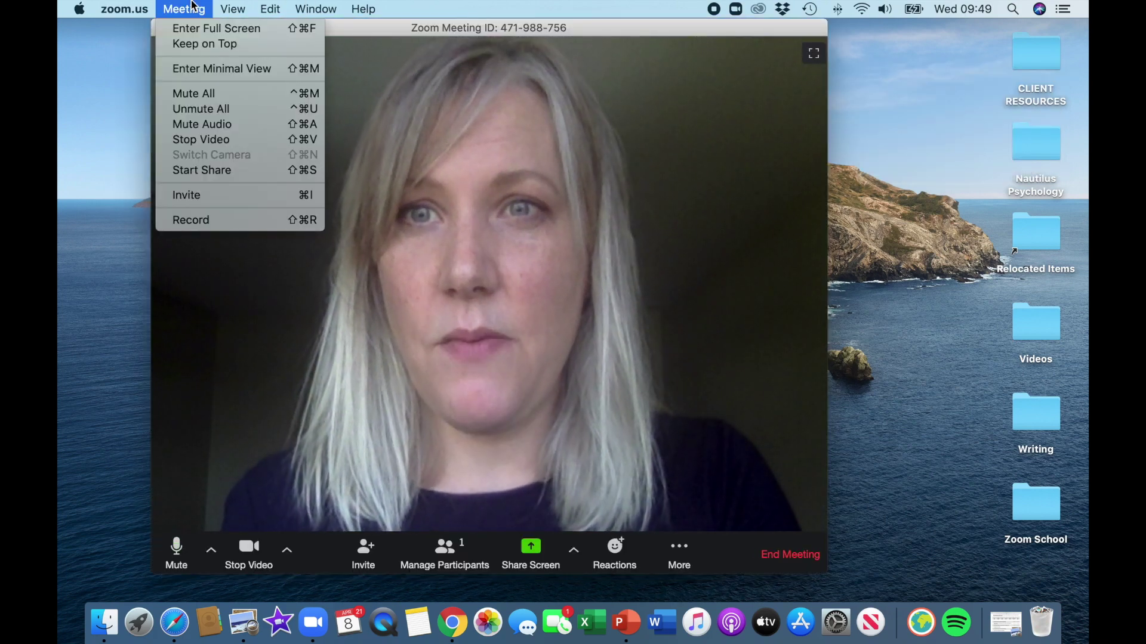
{"action": "left_click", "coordinate": [193, 34]}
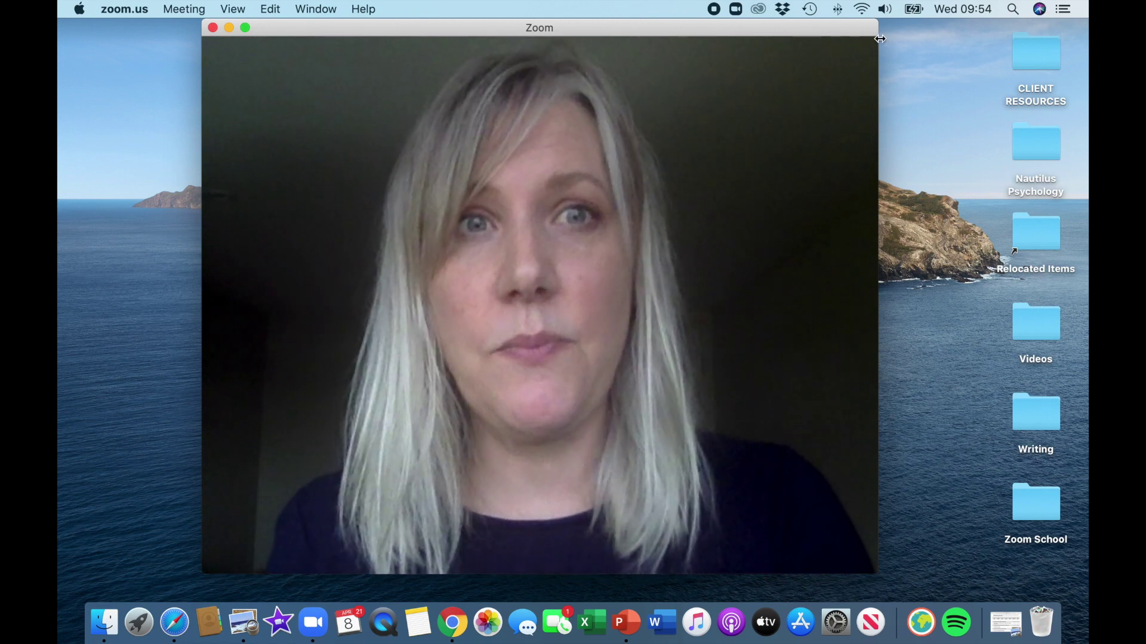
Open the Struggle Switch video from the VIDEOS folder in CLIENT RESOURCES, keeping the meeting window clear of the folder and video windows.
{"action": "left_click_drag", "start_coordinate": [870, 36], "coordinate": [743, 39]}
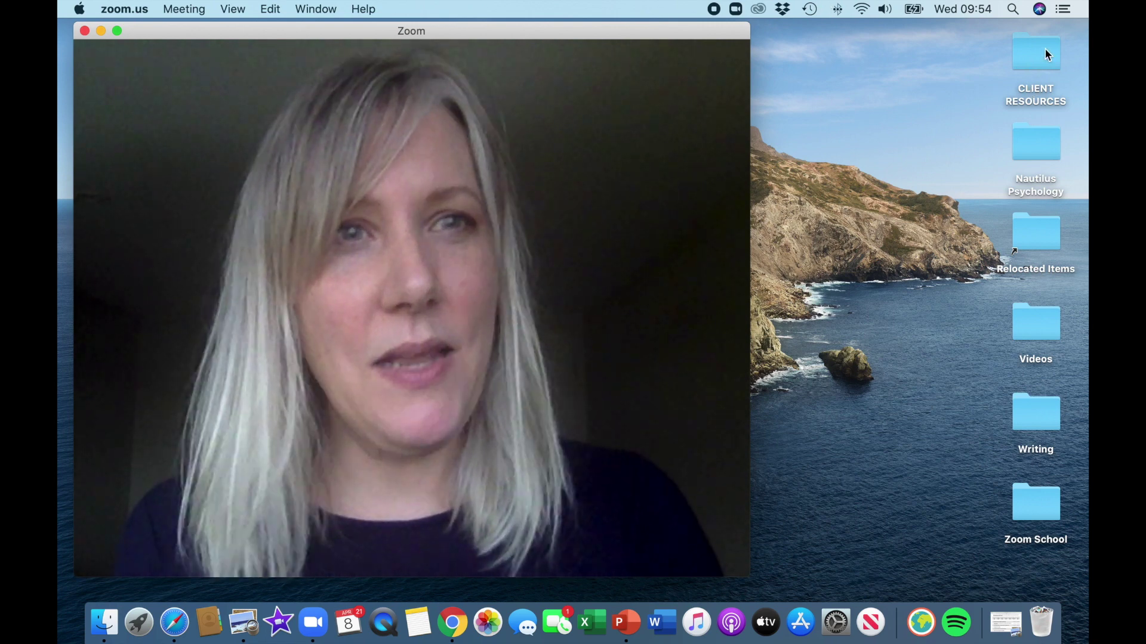
{"action": "double_click", "coordinate": [1044, 55]}
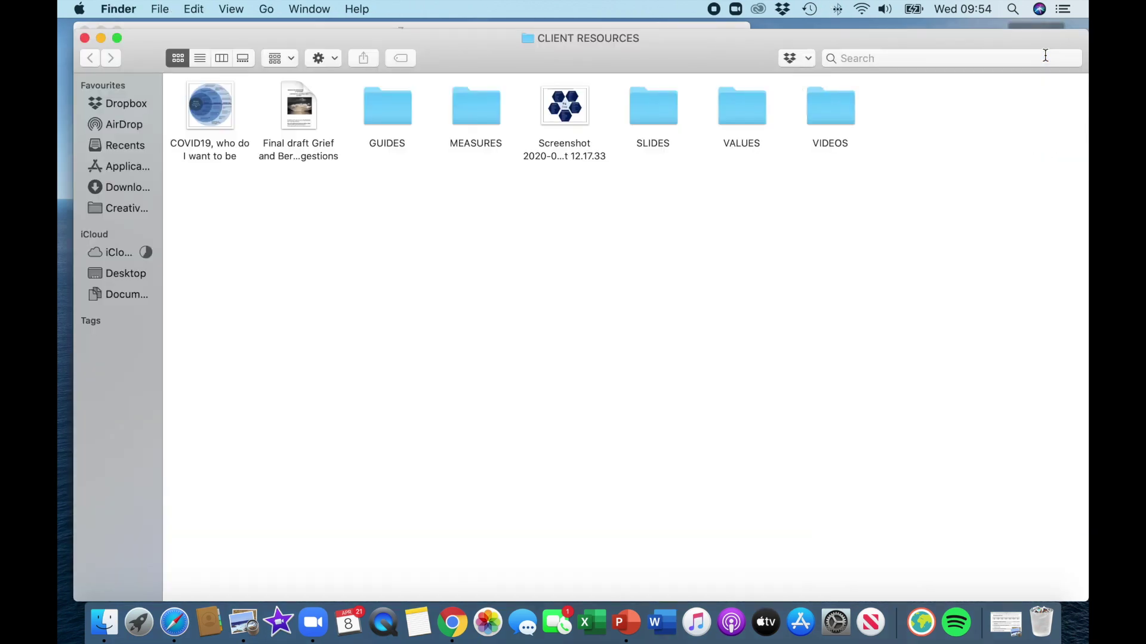
{"action": "left_click_drag", "start_coordinate": [482, 56], "coordinate": [682, 38]}
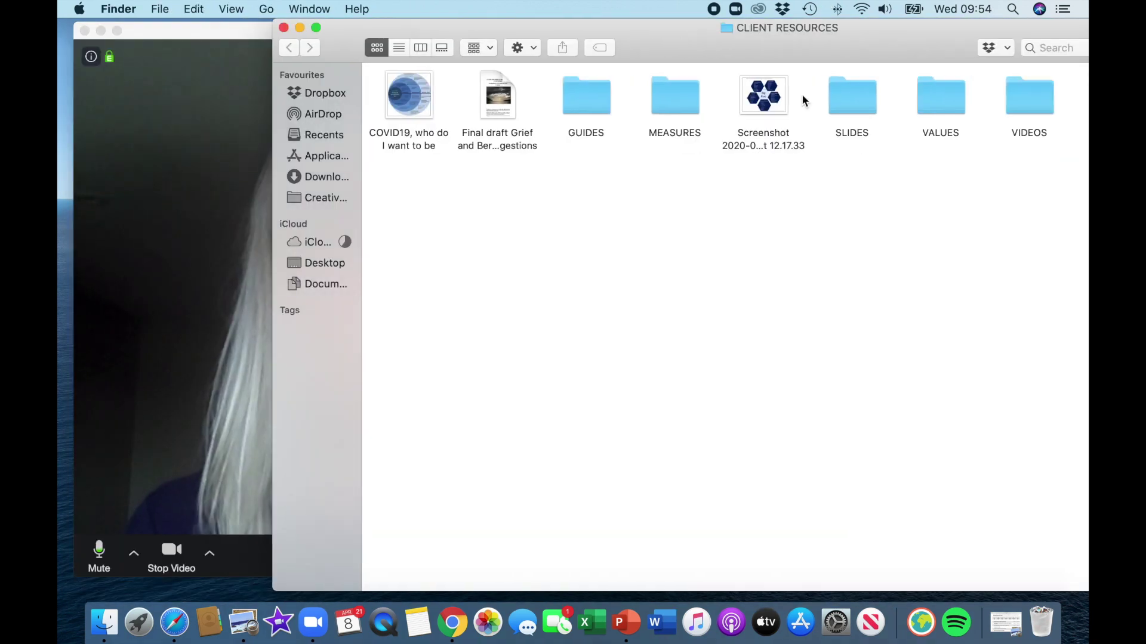
{"action": "double_click", "coordinate": [1029, 105]}
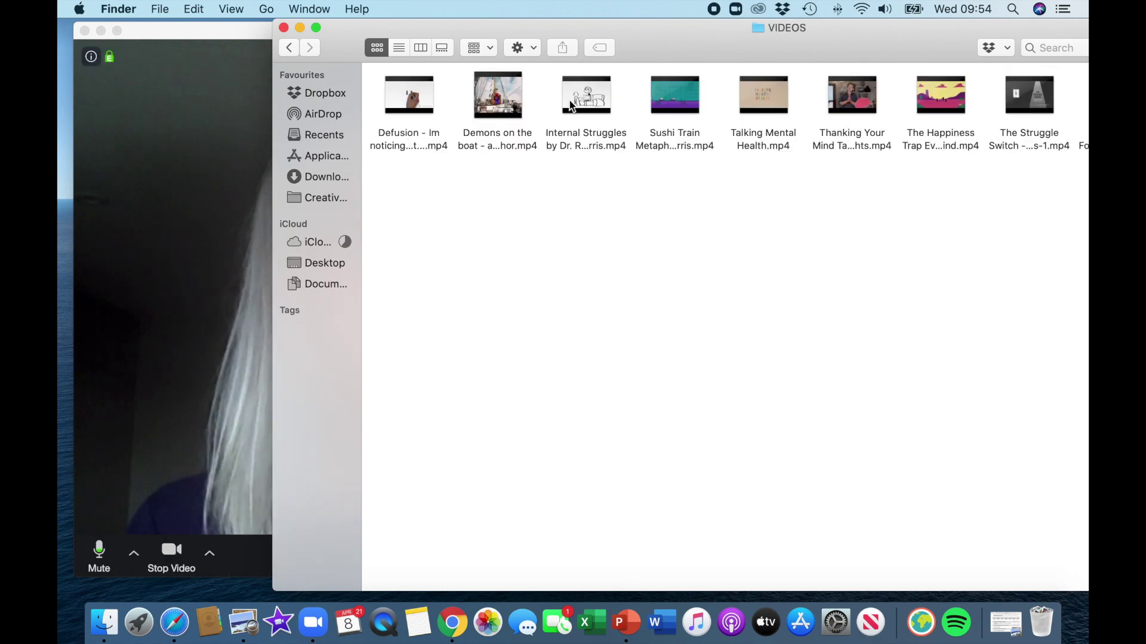
{"action": "double_click", "coordinate": [1024, 104]}
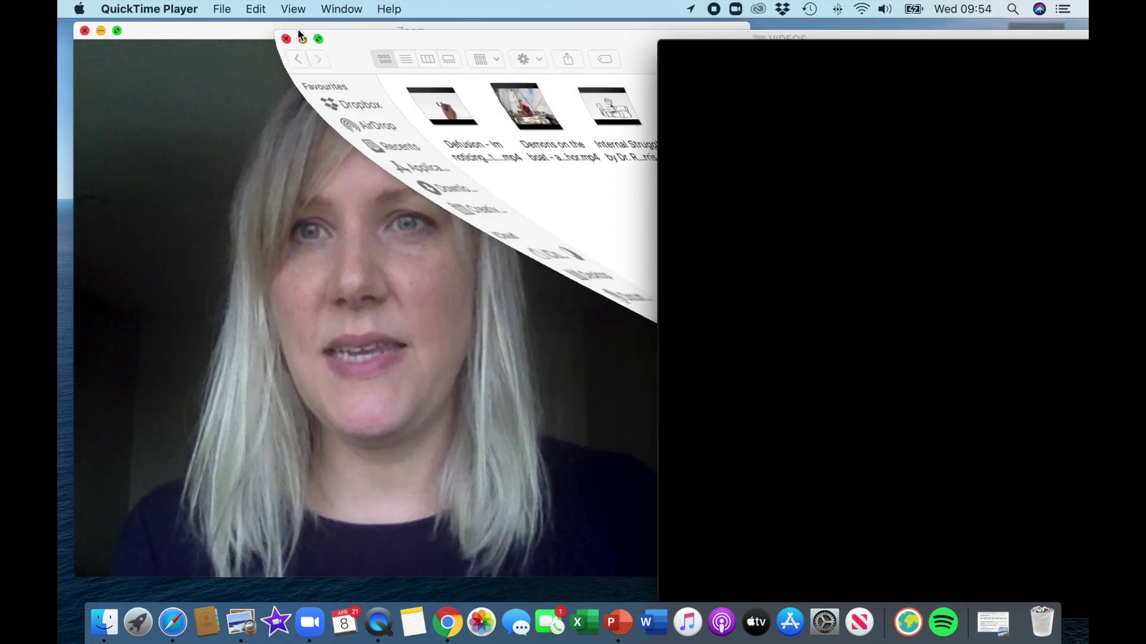
{"action": "left_click_drag", "start_coordinate": [769, 54], "coordinate": [699, 376]}
Share the QuickTime Player window of the Struggle Switch video with computer sound and video clip optimisation enabled.
{"action": "left_click", "coordinate": [614, 37]}
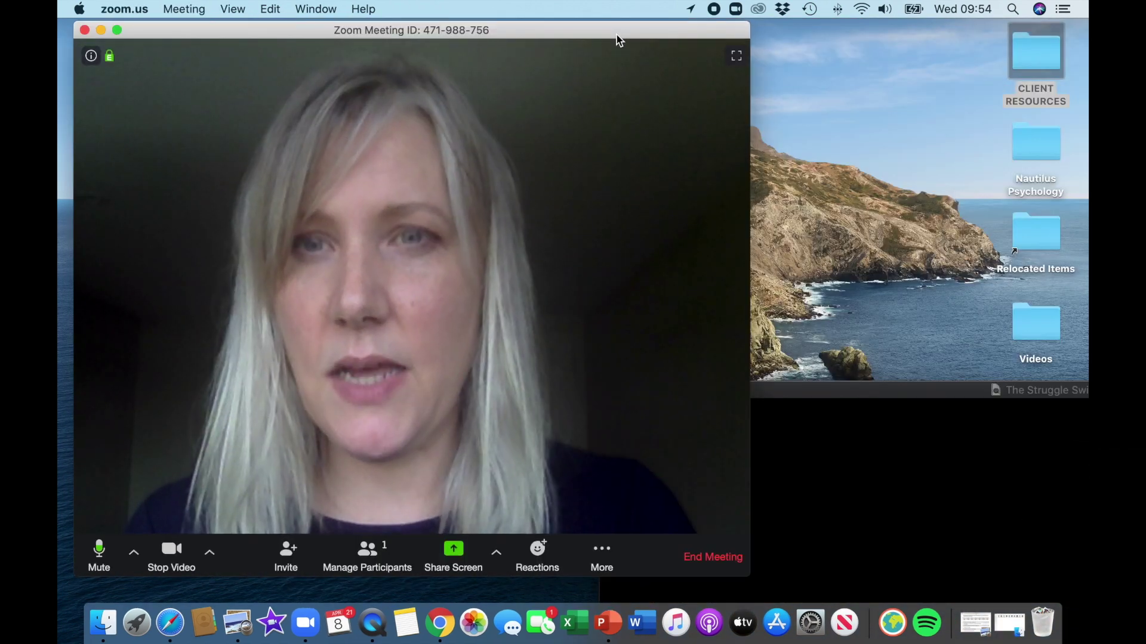
{"action": "left_click", "coordinate": [183, 8]}
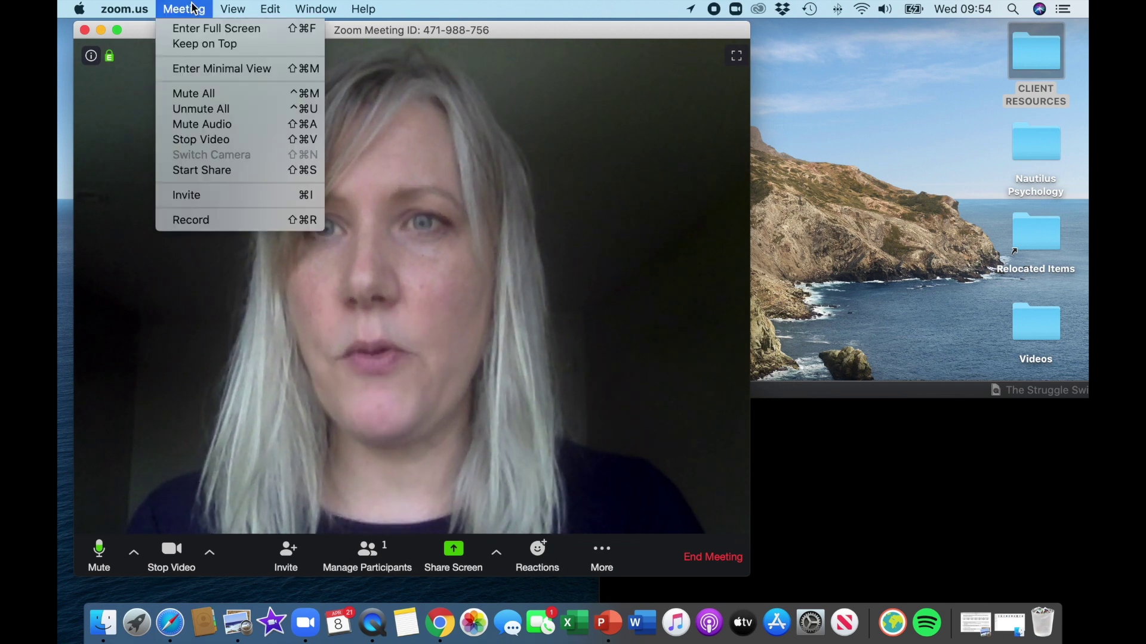
{"action": "left_click", "coordinate": [215, 170]}
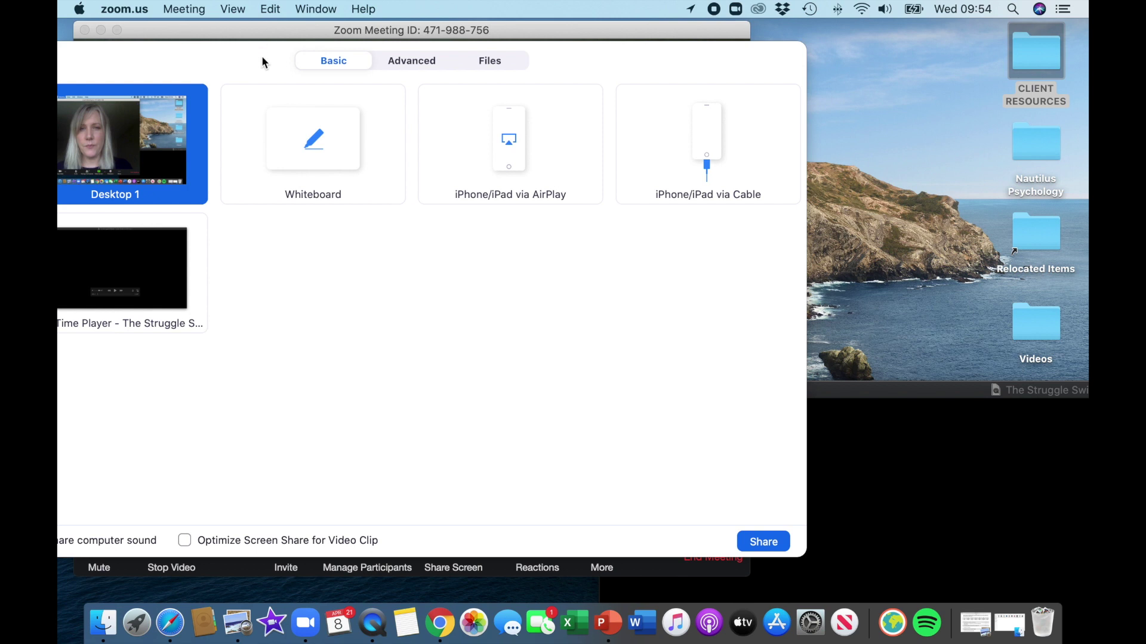
{"action": "left_click_drag", "start_coordinate": [261, 60], "coordinate": [430, 54]}
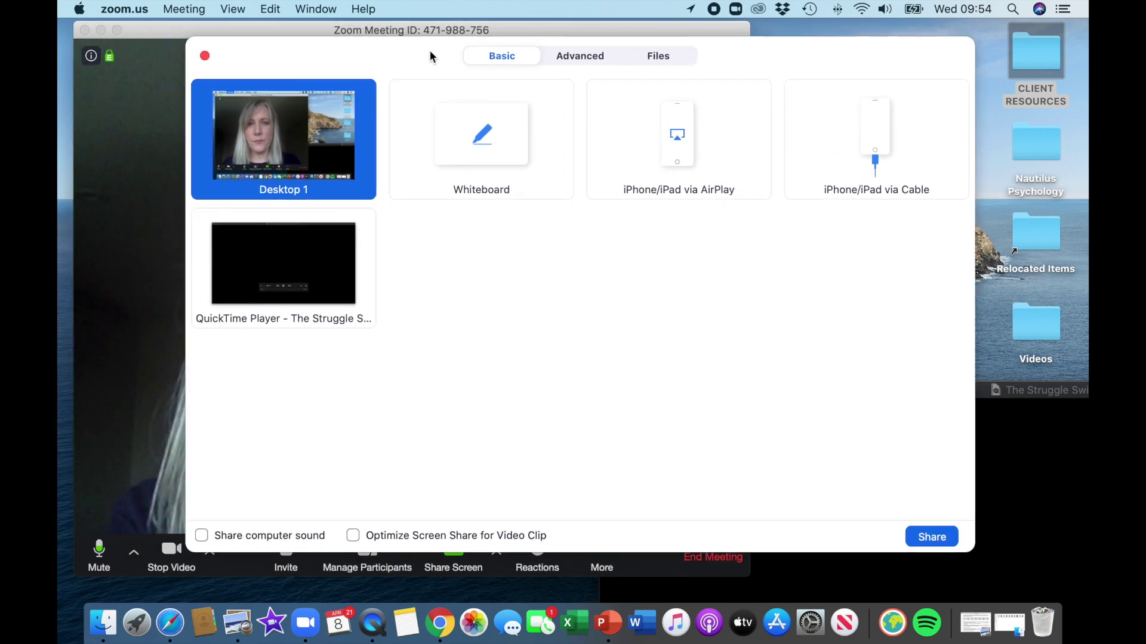
{"action": "left_click", "coordinate": [353, 536]}
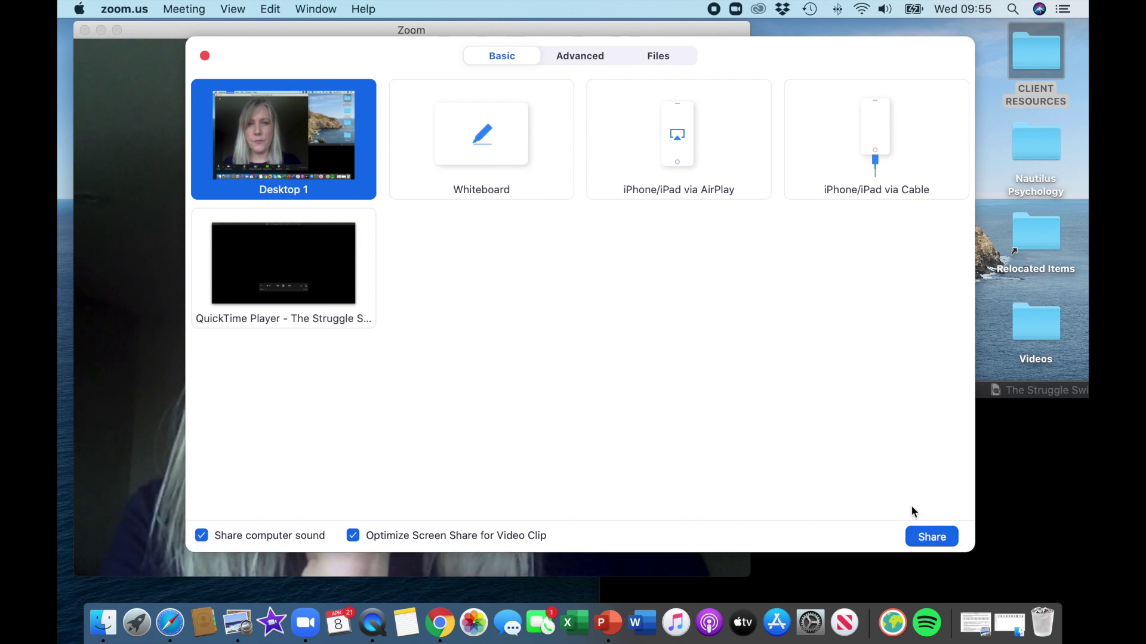
{"action": "left_click", "coordinate": [359, 290]}
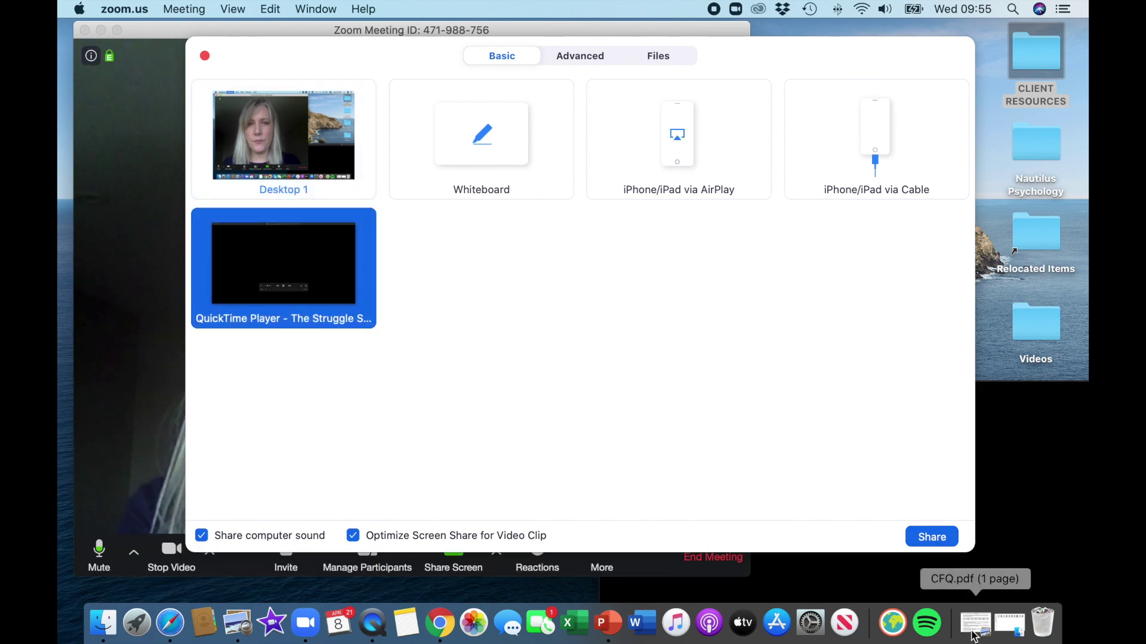
{"action": "left_click", "coordinate": [933, 536]}
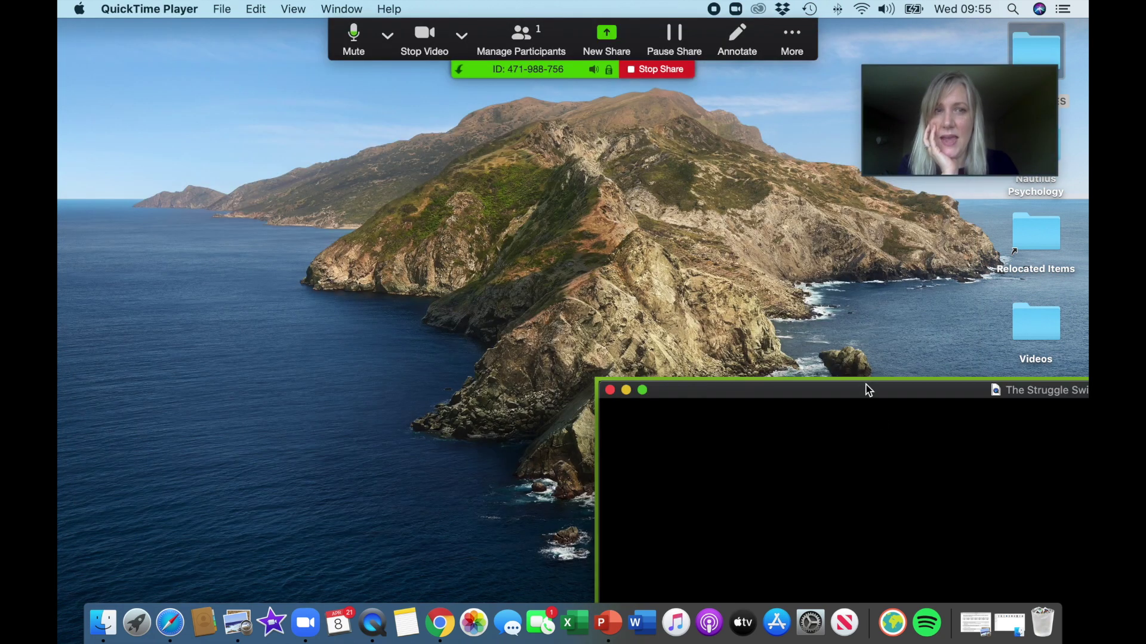
Bring the shared video window fully into view, play the opening up to its title, and stop the screen share.
{"action": "left_click_drag", "start_coordinate": [868, 391], "coordinate": [550, 116]}
{"action": "double_click", "coordinate": [549, 115]}
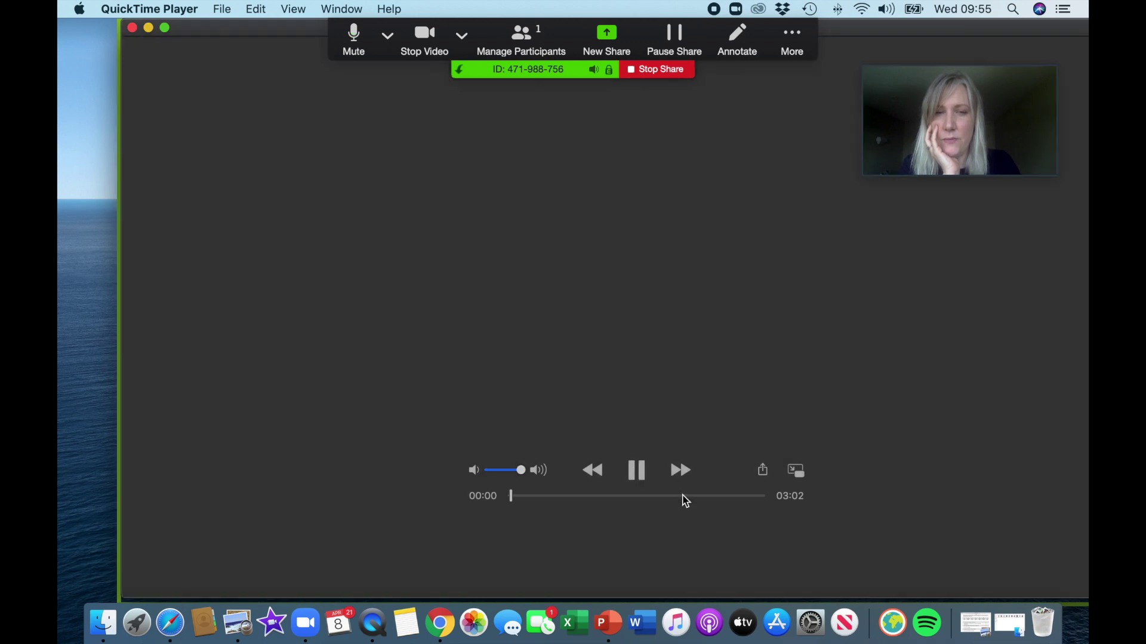
{"action": "left_click", "coordinate": [636, 470]}
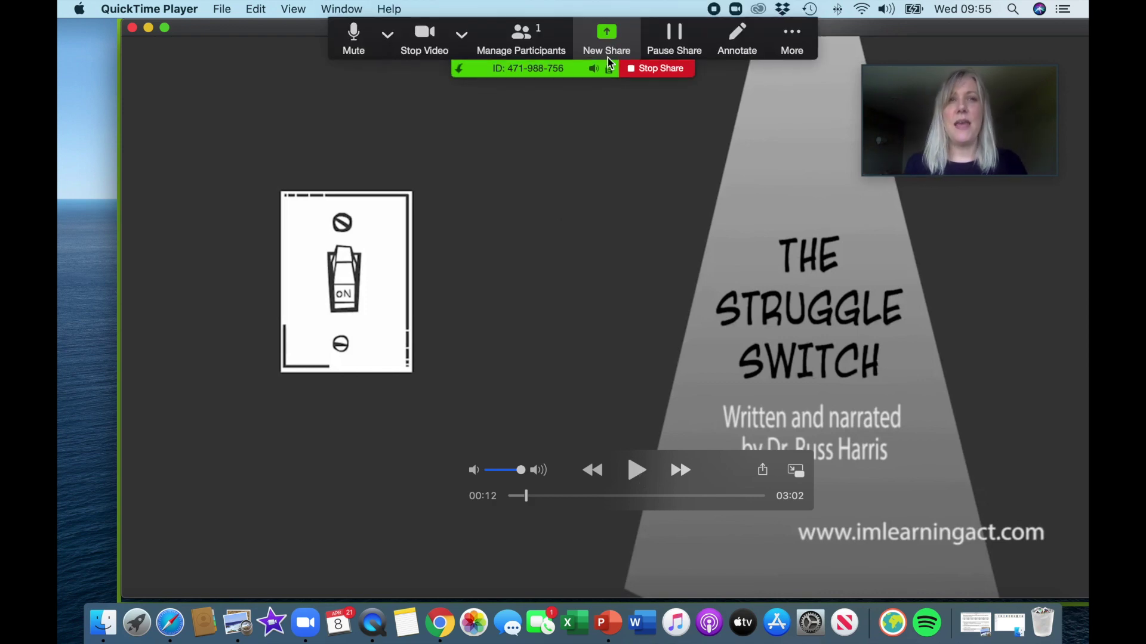
{"action": "left_click", "coordinate": [662, 72]}
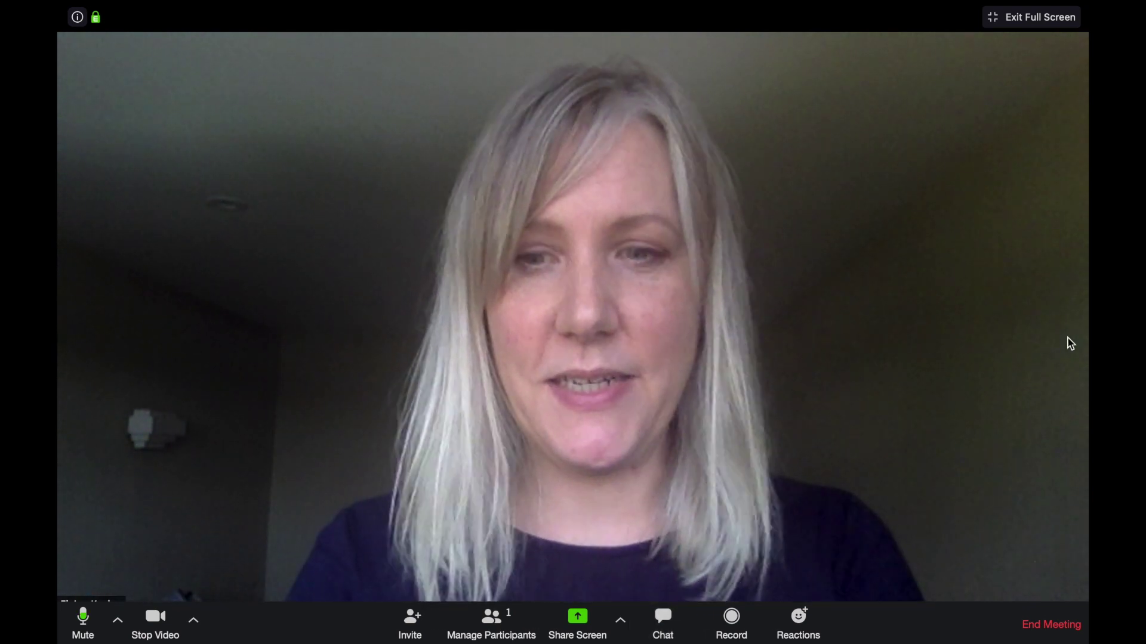
Share a whiteboard with computer sound and video clip optimisation turned off, and move its window up to fit the screen.
{"action": "key", "text": "super+shift+s"}
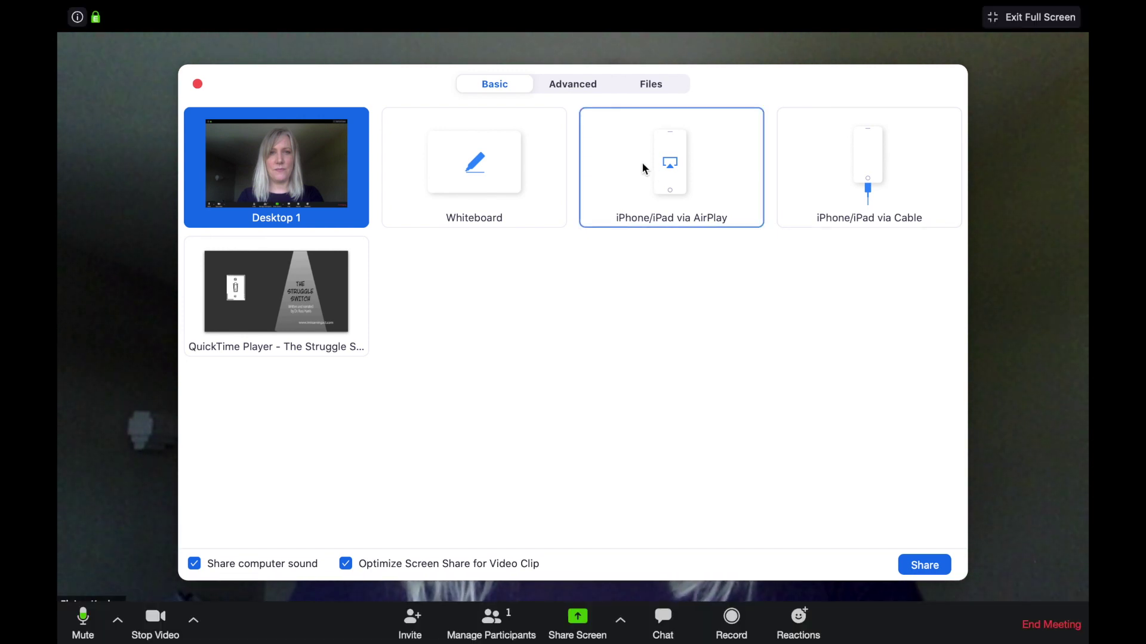
{"action": "left_click", "coordinate": [537, 211]}
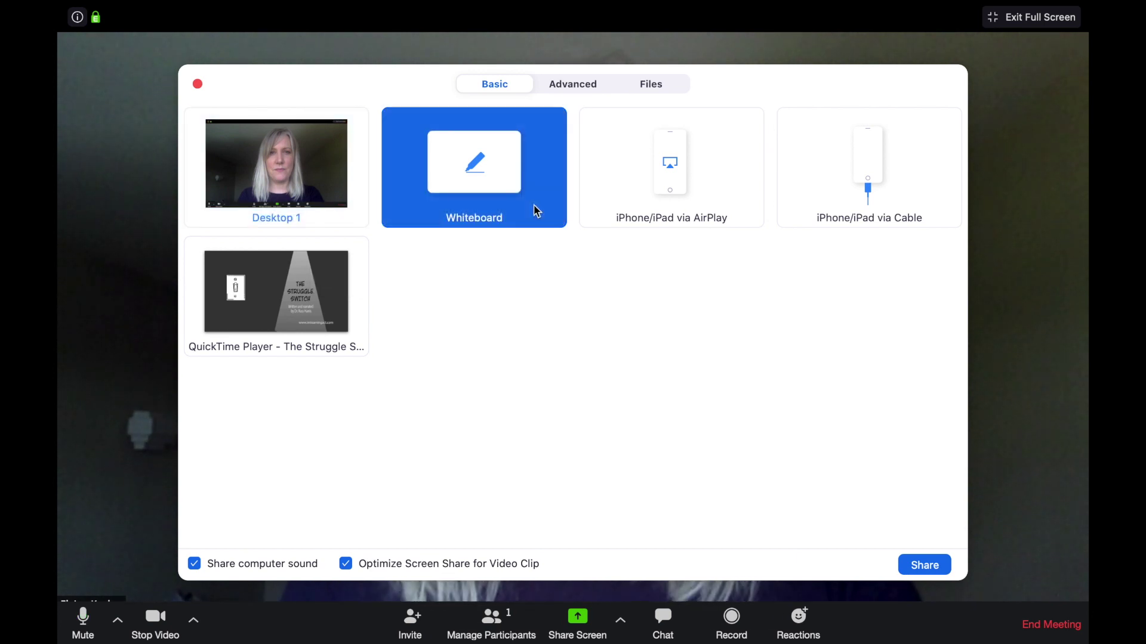
{"action": "left_click", "coordinate": [348, 564]}
{"action": "left_click", "coordinate": [195, 564]}
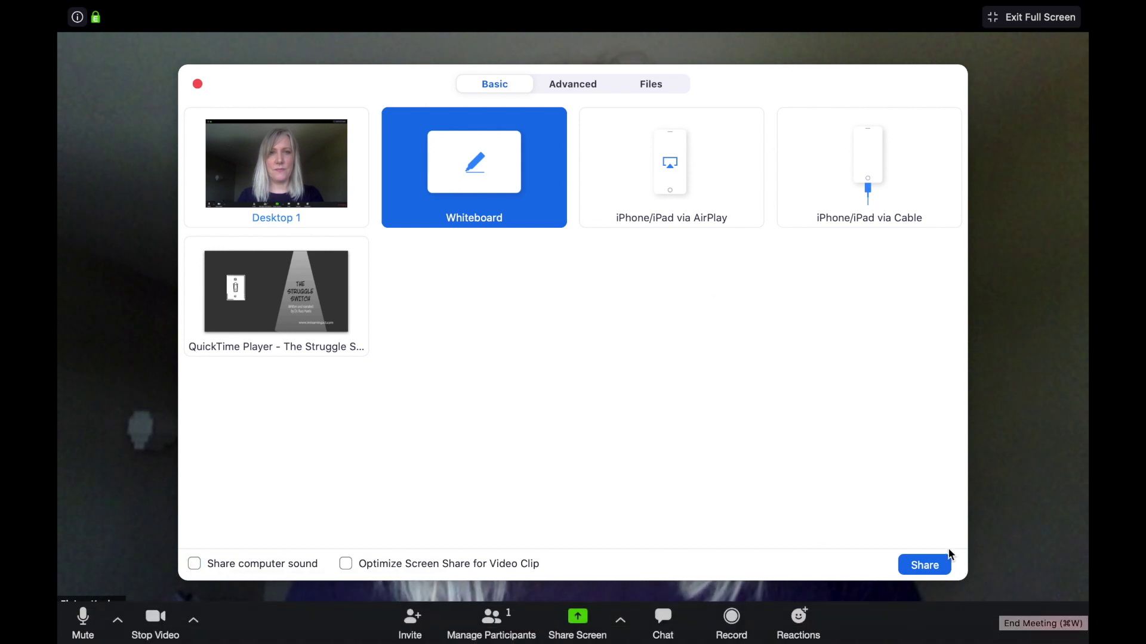
{"action": "left_click", "coordinate": [930, 570]}
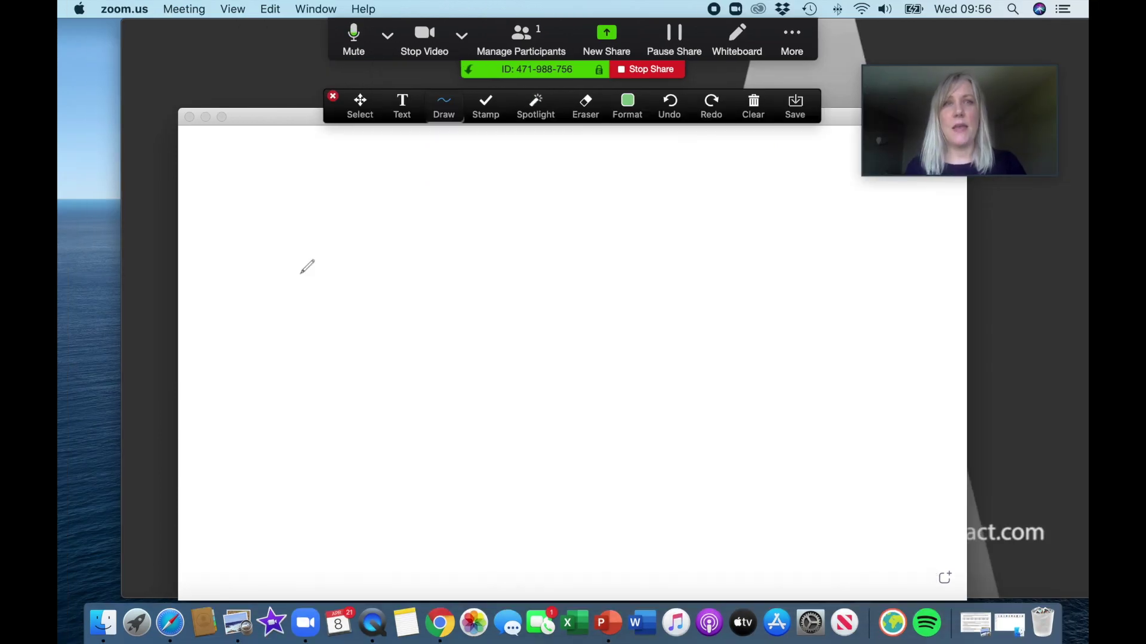
{"action": "mouse_move", "coordinate": [261, 106]}
{"action": "left_mouse_down"}
{"action": "mouse_move", "coordinate": [265, 155]}
{"action": "mouse_move", "coordinate": [262, 86]}
{"action": "left_mouse_up"}
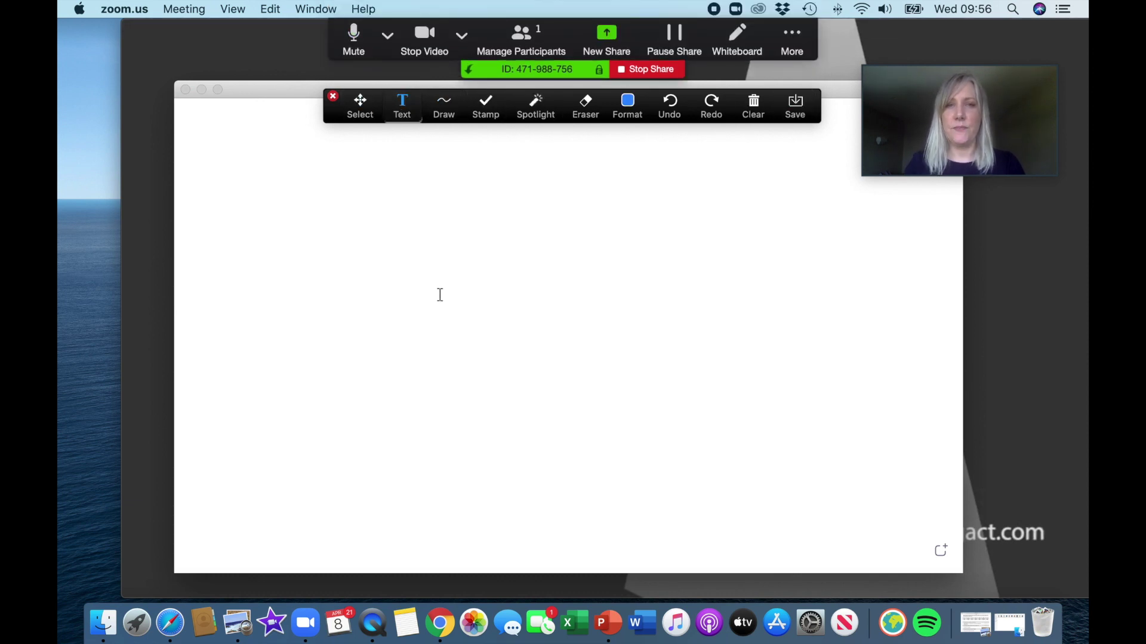
Add the text "Sharing an online whiteboard" in the middle of the whiteboard and show the Draw, Stamp and Spotlight options.
{"action": "type", "text": "Sharing an online whiteboard"}
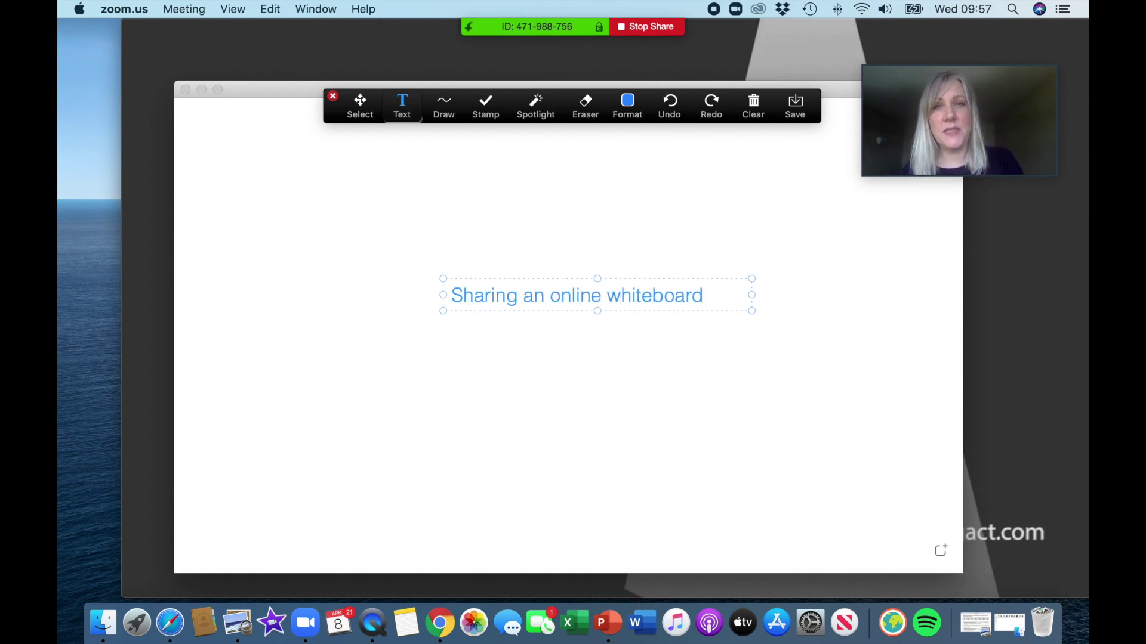
{"action": "left_click", "coordinate": [441, 112]}
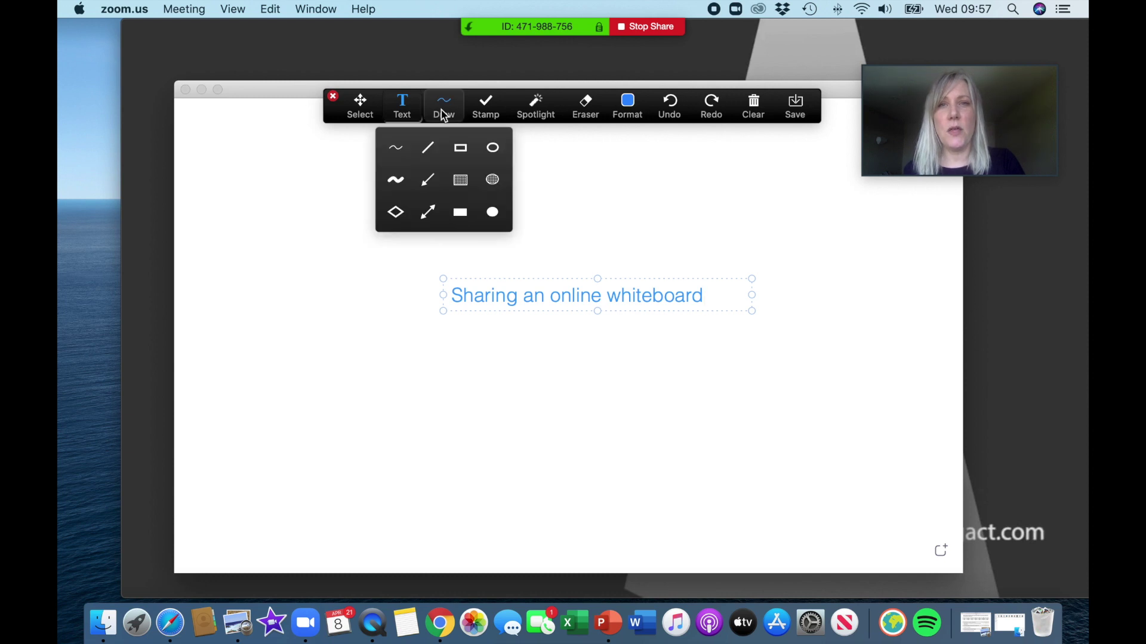
{"action": "left_click", "coordinate": [481, 114]}
{"action": "left_click", "coordinate": [537, 110]}
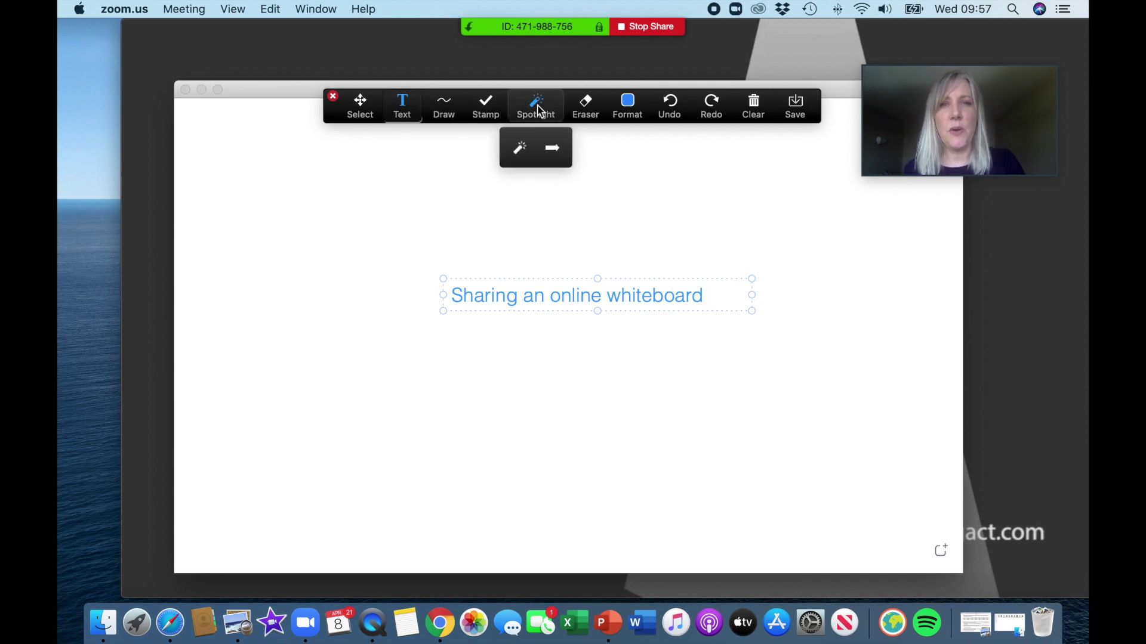
Erase the whiteboard text, then demonstrate undoing and redoing the erasure.
{"action": "left_click", "coordinate": [585, 115]}
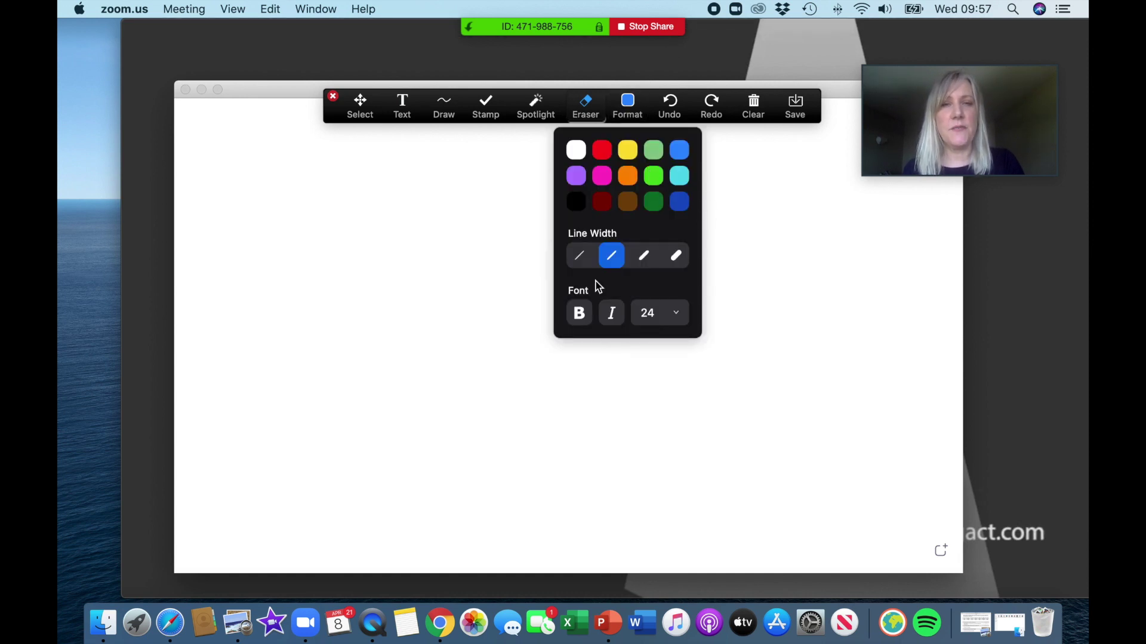
{"action": "left_click", "coordinate": [667, 103]}
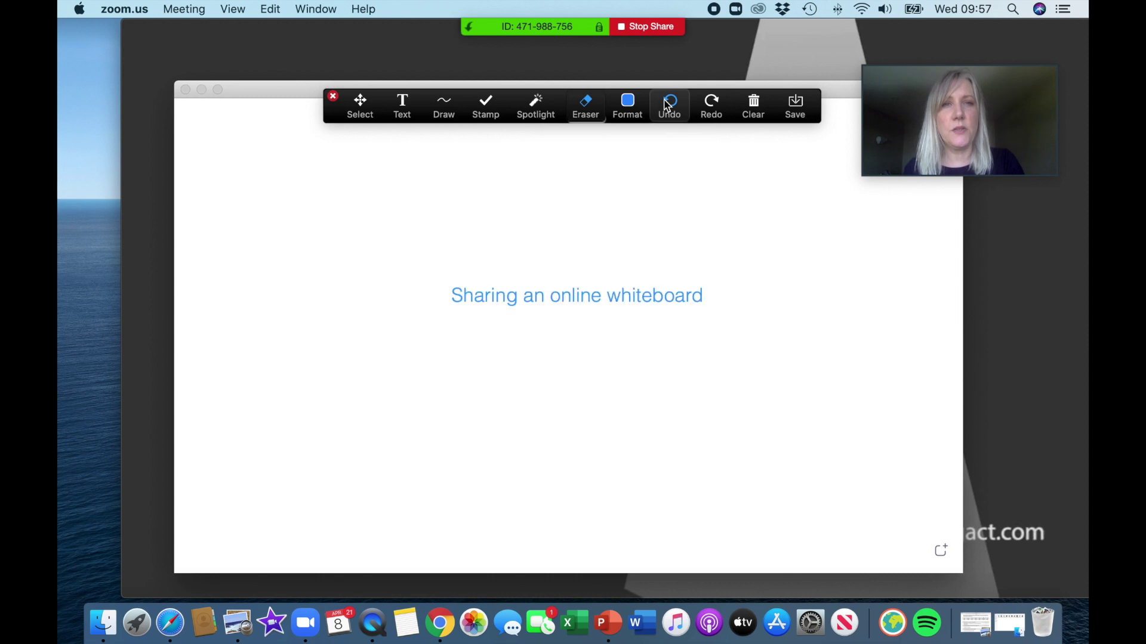
{"action": "left_click", "coordinate": [710, 115]}
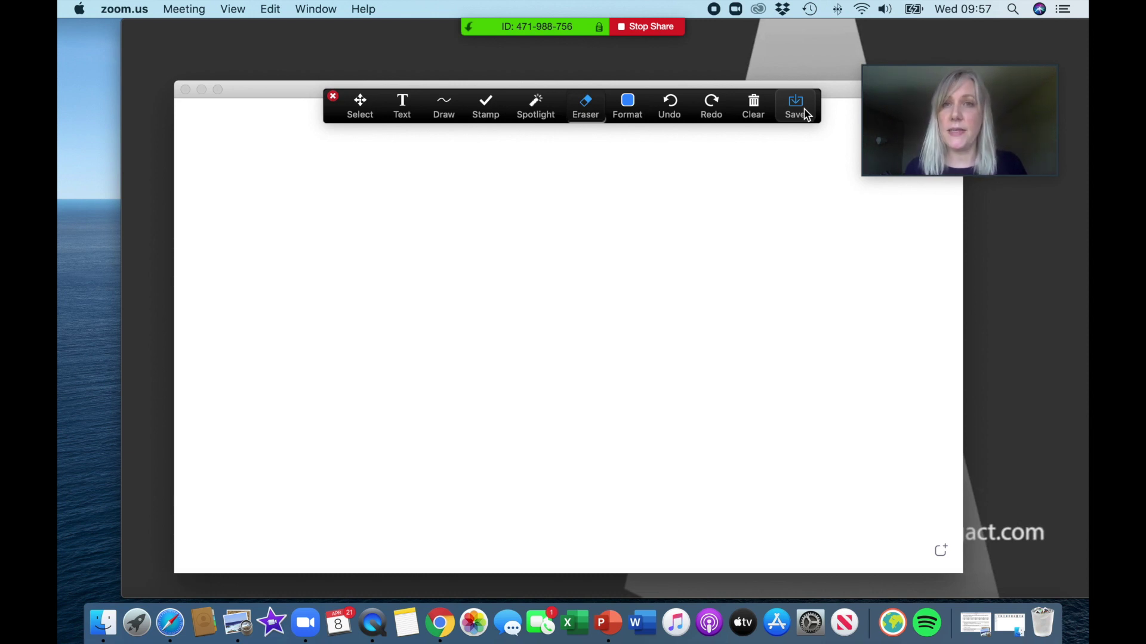
Draw a vertical and a horizontal straight green line crossing mid-board to divide the whiteboard into four quadrants.
{"action": "left_click", "coordinate": [448, 111]}
{"action": "left_click", "coordinate": [427, 148]}
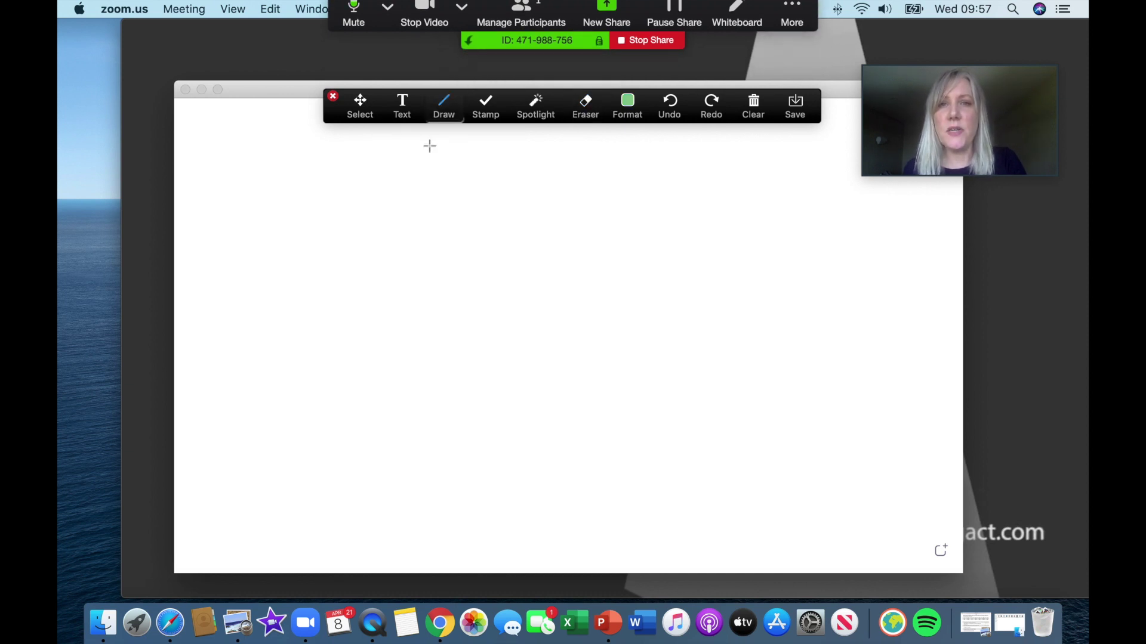
{"action": "left_click_drag", "start_coordinate": [552, 160], "coordinate": [559, 513]}
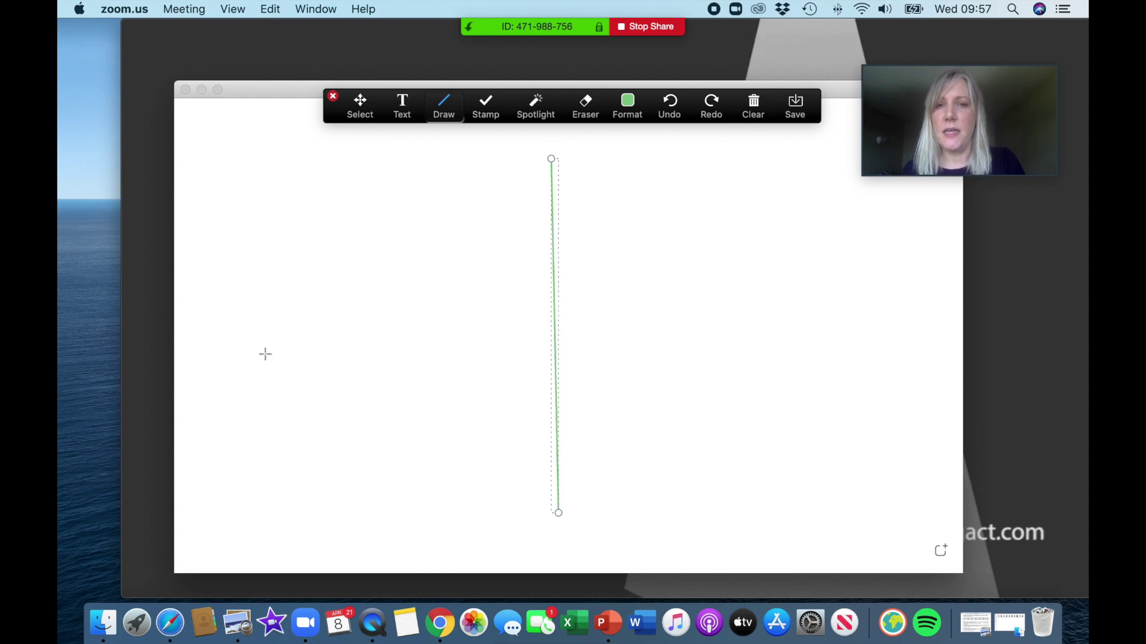
{"action": "left_click_drag", "start_coordinate": [261, 324], "coordinate": [866, 317]}
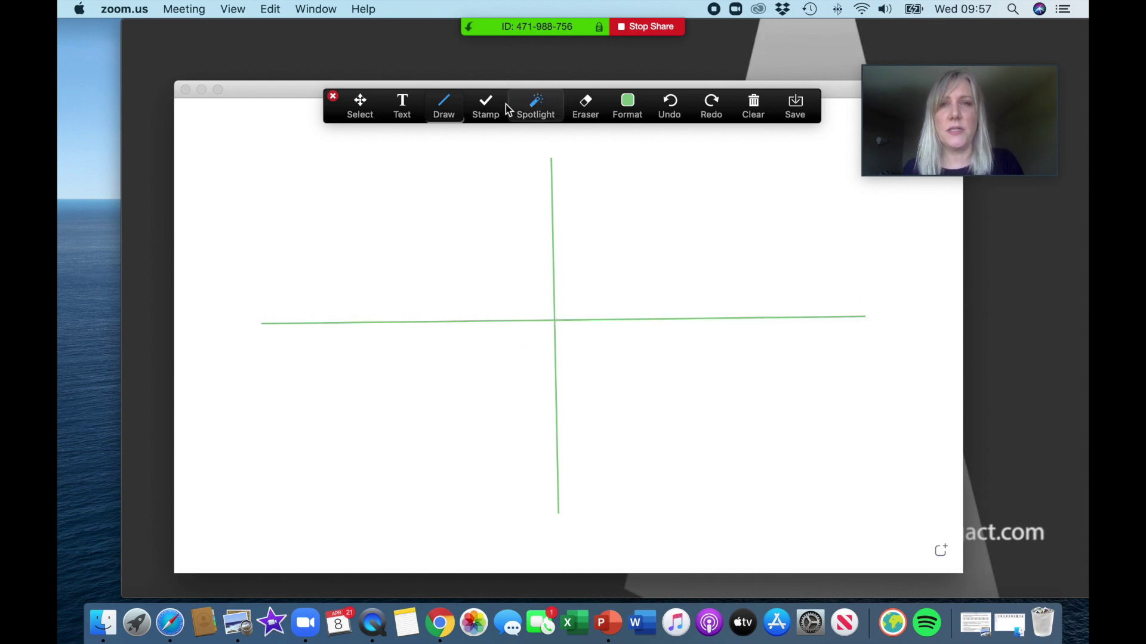
Start text boxes in the upper-left and upper-right quadrants of the whiteboard cross.
{"action": "left_click", "coordinate": [412, 106]}
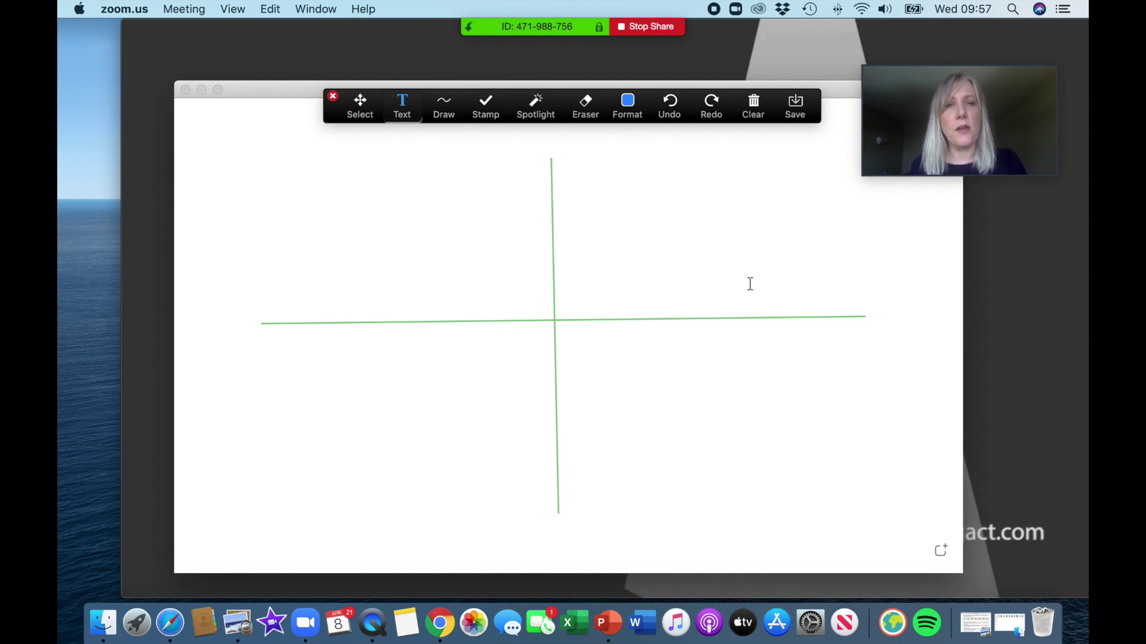
{"action": "left_click", "coordinate": [378, 202]}
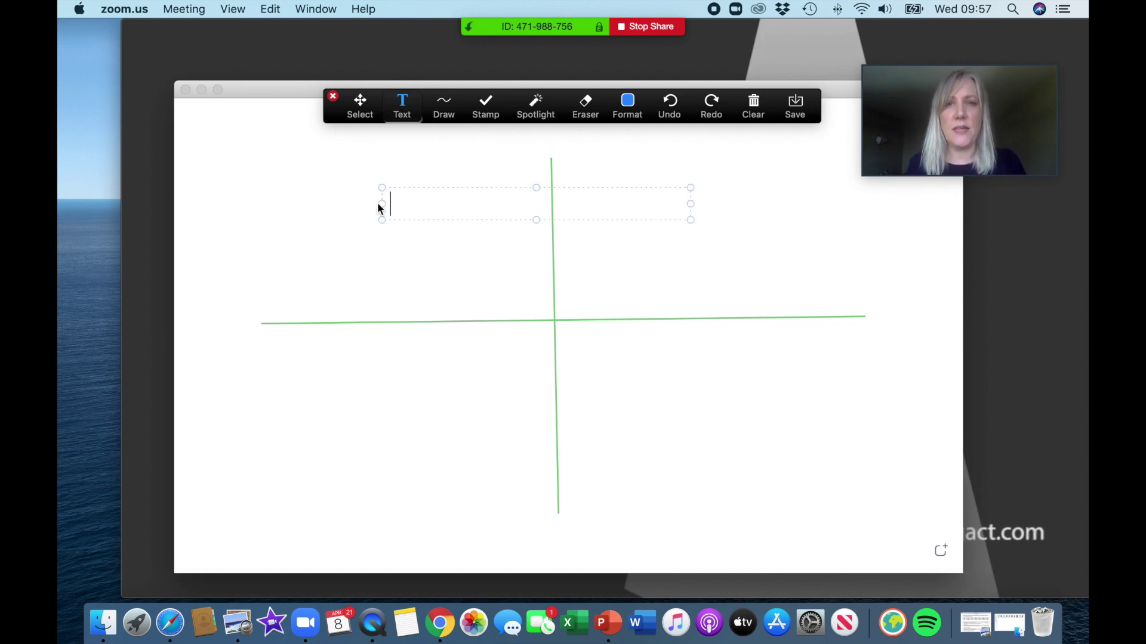
{"action": "left_click", "coordinate": [717, 242]}
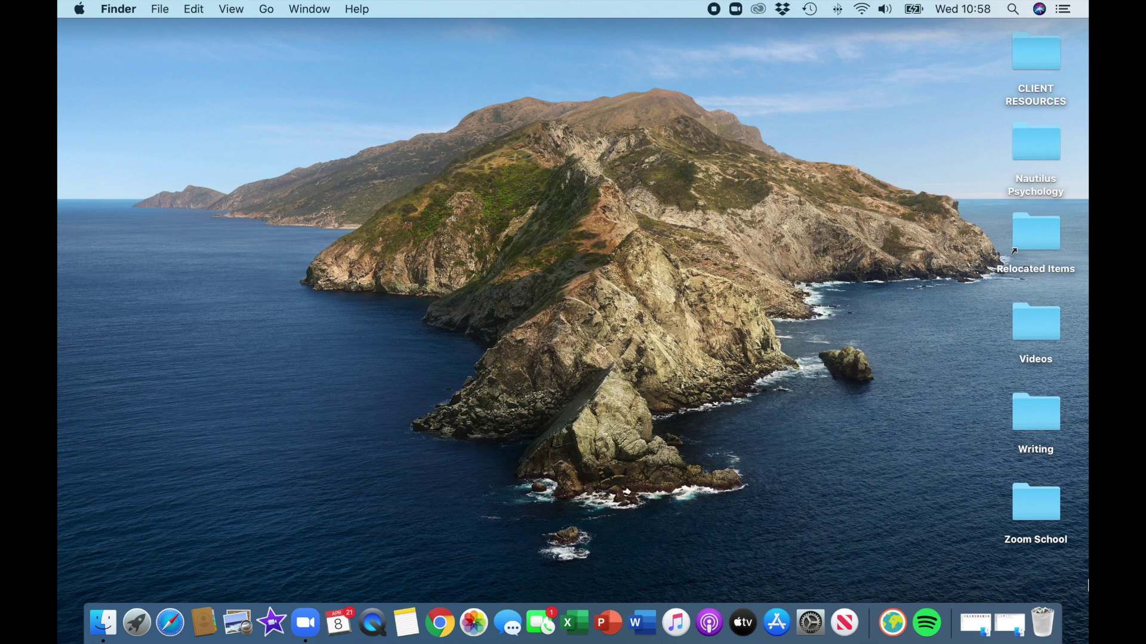
Open Matrix cards Eng.pdf from the SLIDES folder in CLIENT RESOURCES.
{"action": "double_click", "coordinate": [1038, 46]}
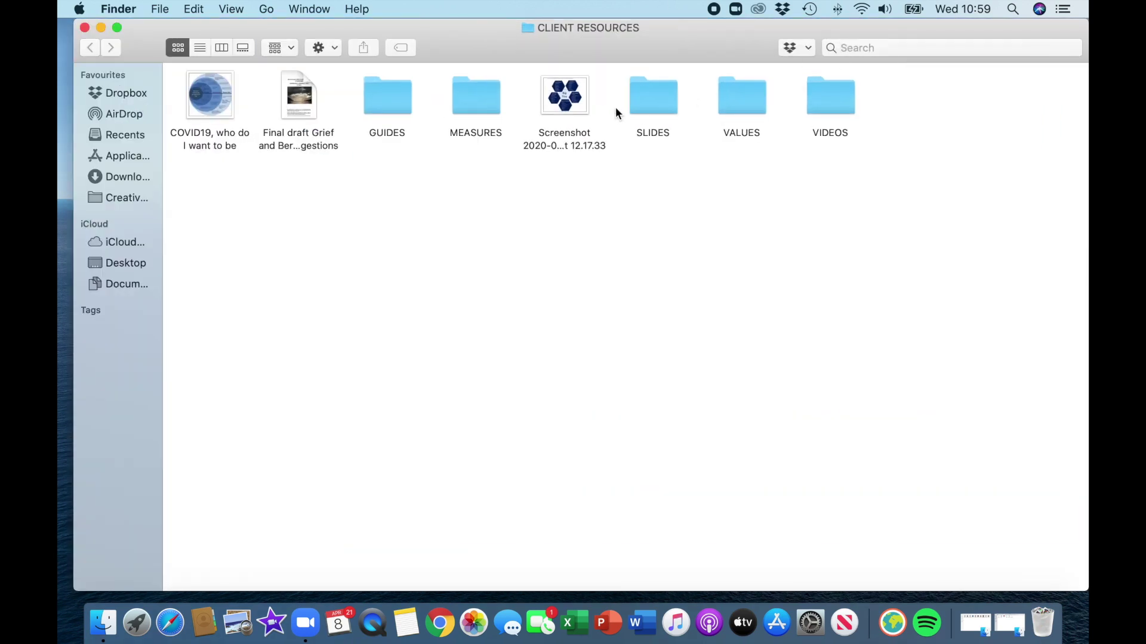
{"action": "double_click", "coordinate": [667, 93]}
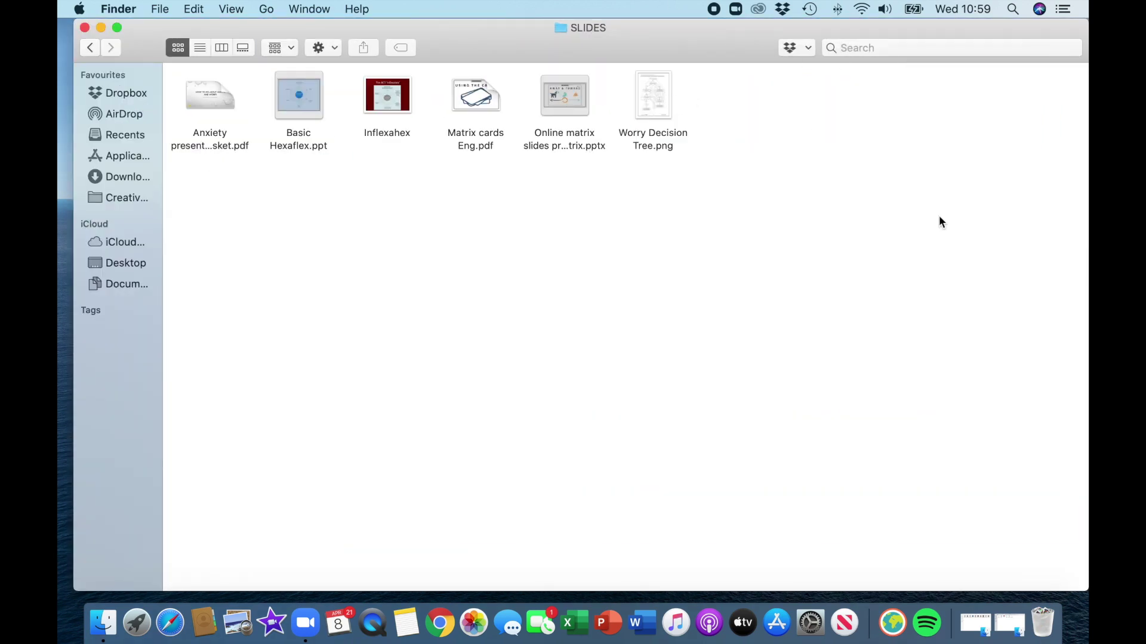
{"action": "double_click", "coordinate": [487, 104]}
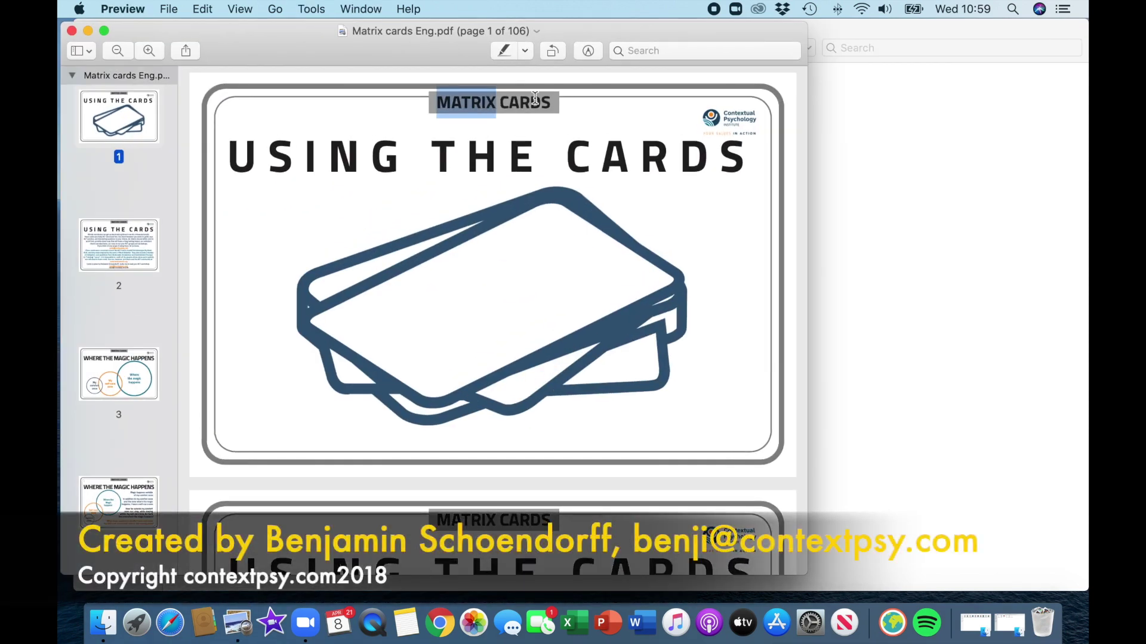
Clear the title text selection, enlarge the PDF window and return to the beginning of the first card.
{"action": "left_click", "coordinate": [682, 124]}
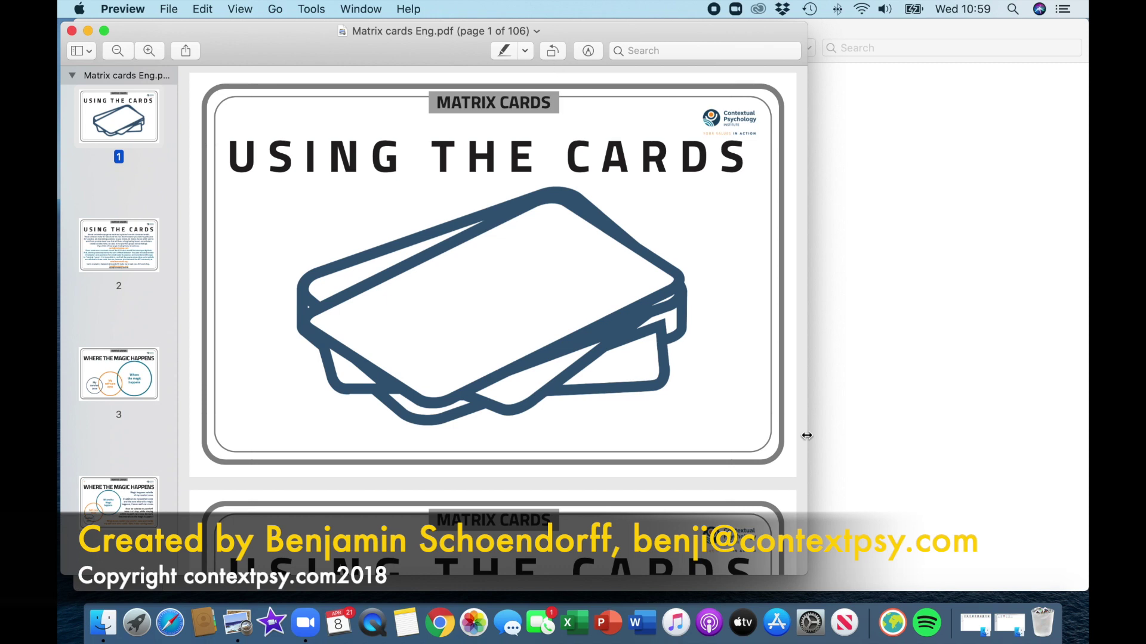
{"action": "left_click_drag", "start_coordinate": [808, 570], "coordinate": [959, 601]}
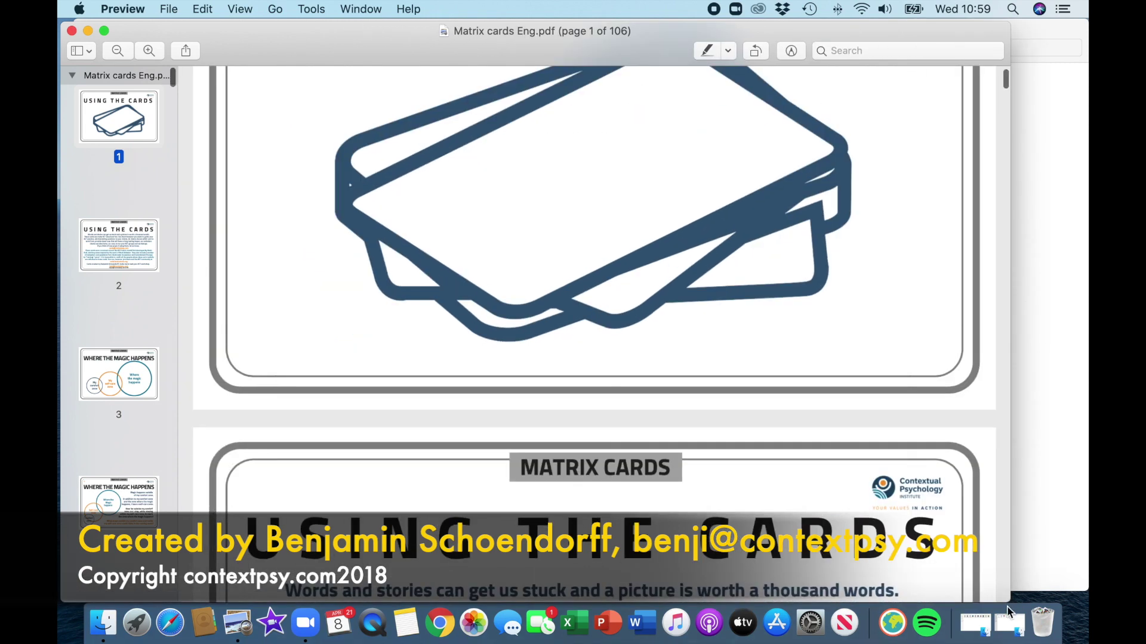
{"action": "scroll", "coordinate": [767, 276], "scroll_direction": "up", "scroll_amount": 5}
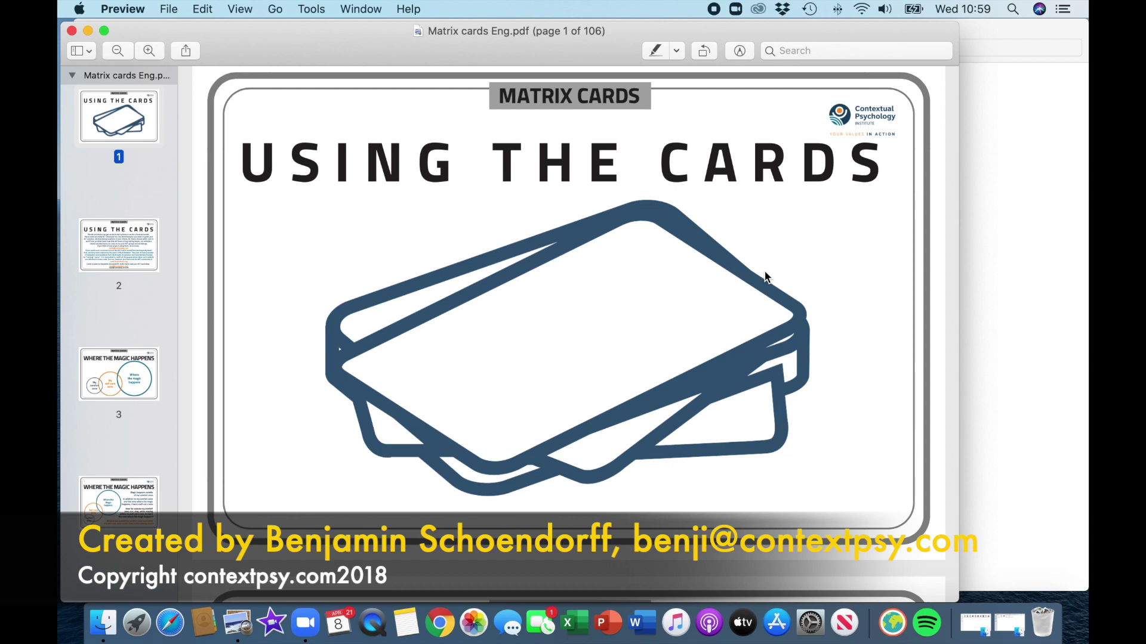
Browse the Matrix cards from the page 2 introduction through Where the Magic Happens to the Important card on page 5.
{"action": "left_click", "coordinate": [110, 257]}
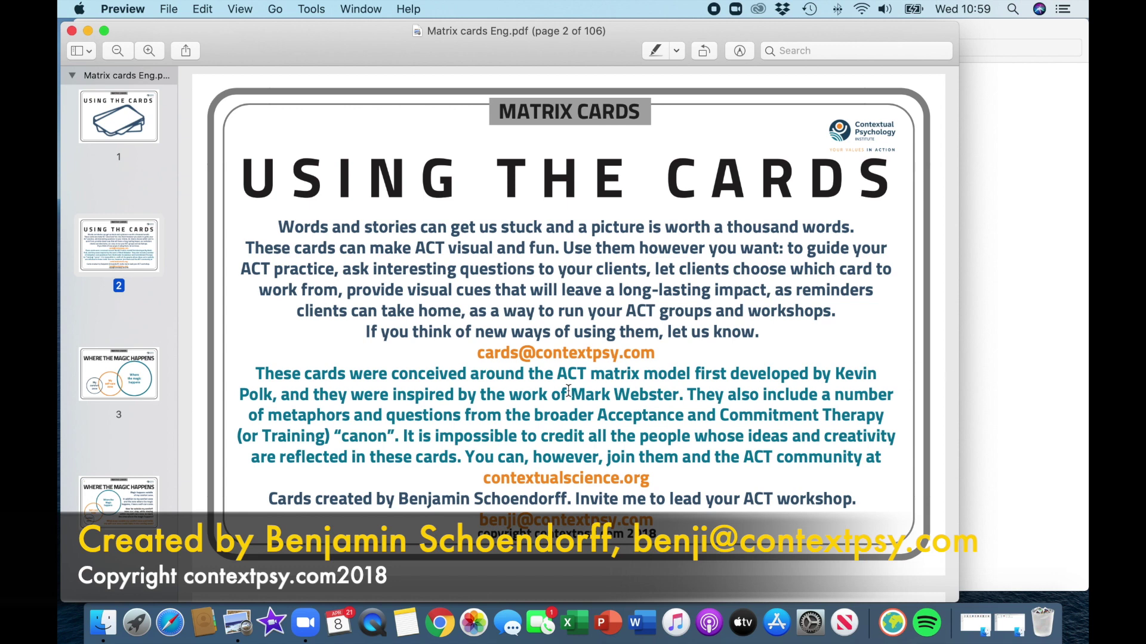
{"action": "left_click", "coordinate": [113, 379]}
{"action": "scroll", "coordinate": [649, 392], "scroll_direction": "down", "scroll_amount": 2}
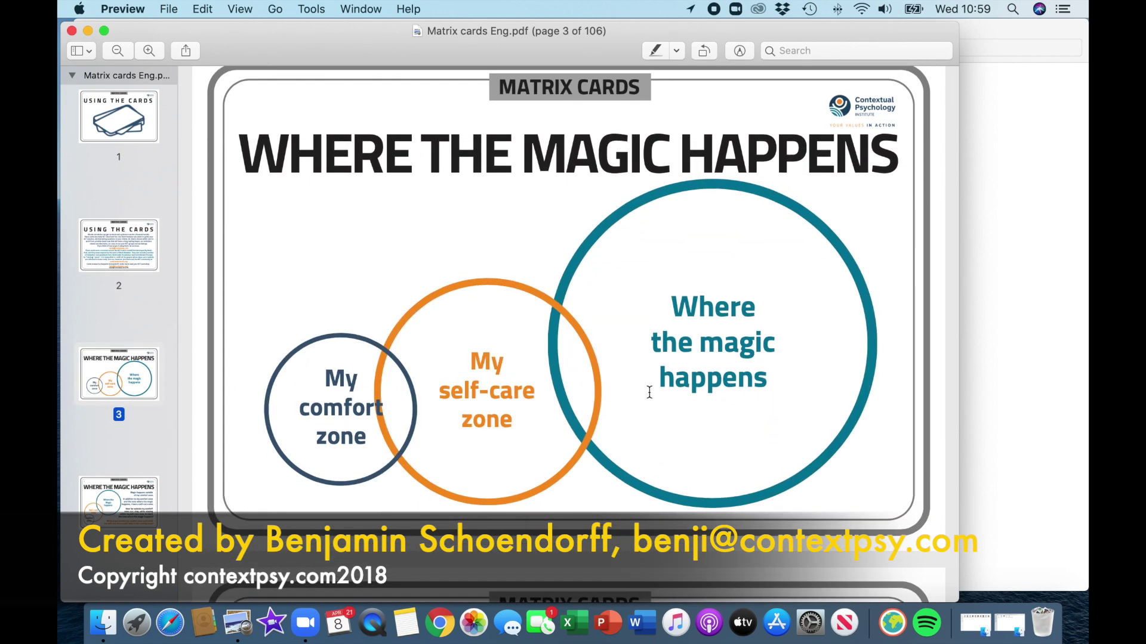
{"action": "scroll", "coordinate": [649, 392], "scroll_direction": "down", "scroll_amount": 5}
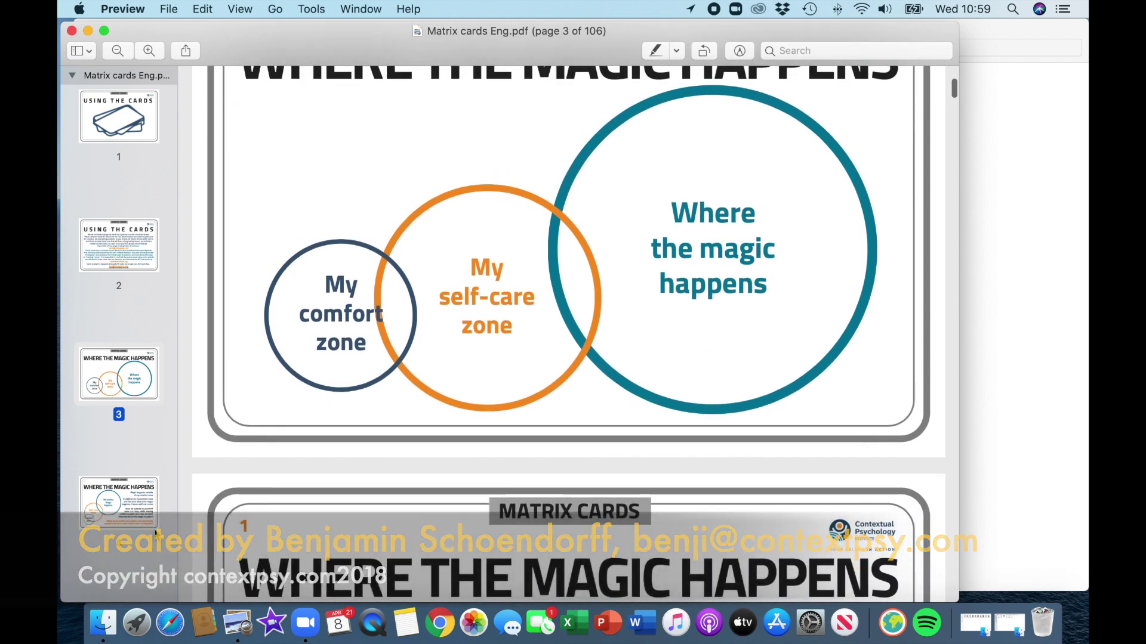
{"action": "scroll", "coordinate": [649, 392], "scroll_direction": "down", "scroll_amount": 10}
{"action": "left_click", "coordinate": [135, 503]}
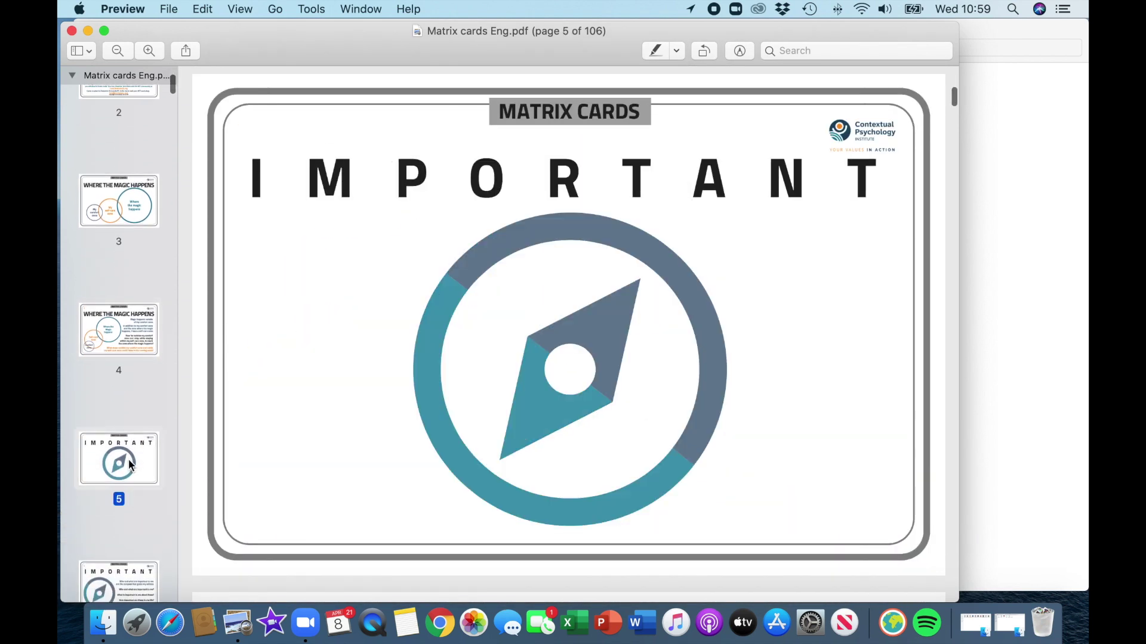
View the Important questions on page 6, both Who Is Important? pages and the Self-Care card on page 9.
{"action": "scroll", "coordinate": [127, 459], "scroll_direction": "down", "scroll_amount": 5}
{"action": "left_click", "coordinate": [127, 415]}
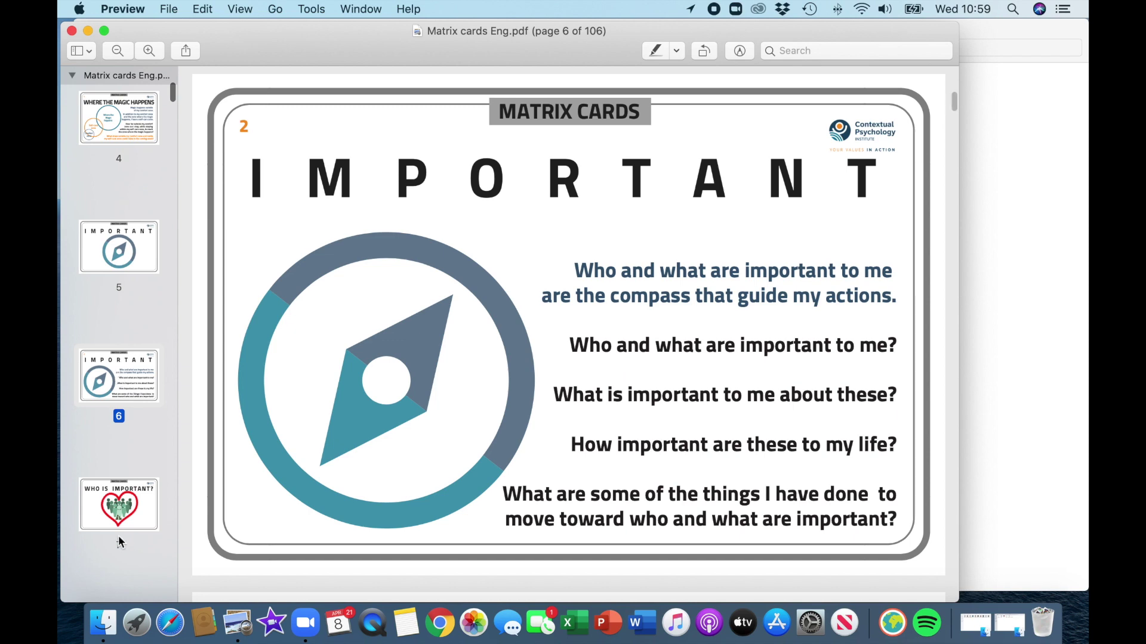
{"action": "left_click", "coordinate": [120, 516]}
{"action": "scroll", "coordinate": [120, 517], "scroll_direction": "down", "scroll_amount": 5}
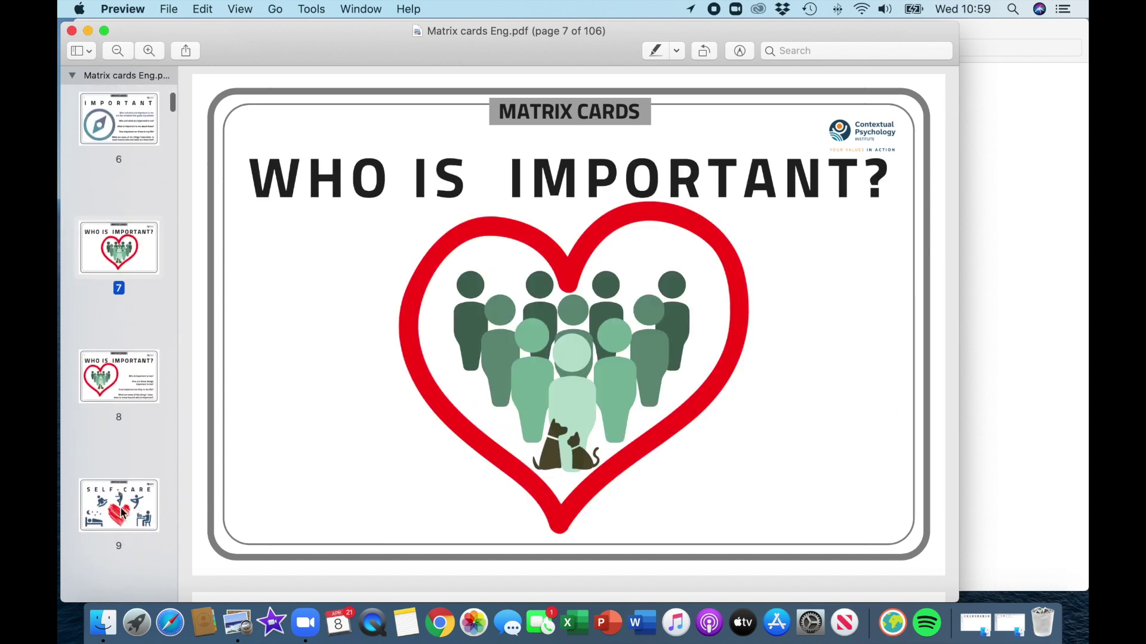
{"action": "left_click", "coordinate": [125, 371]}
{"action": "left_click", "coordinate": [127, 499]}
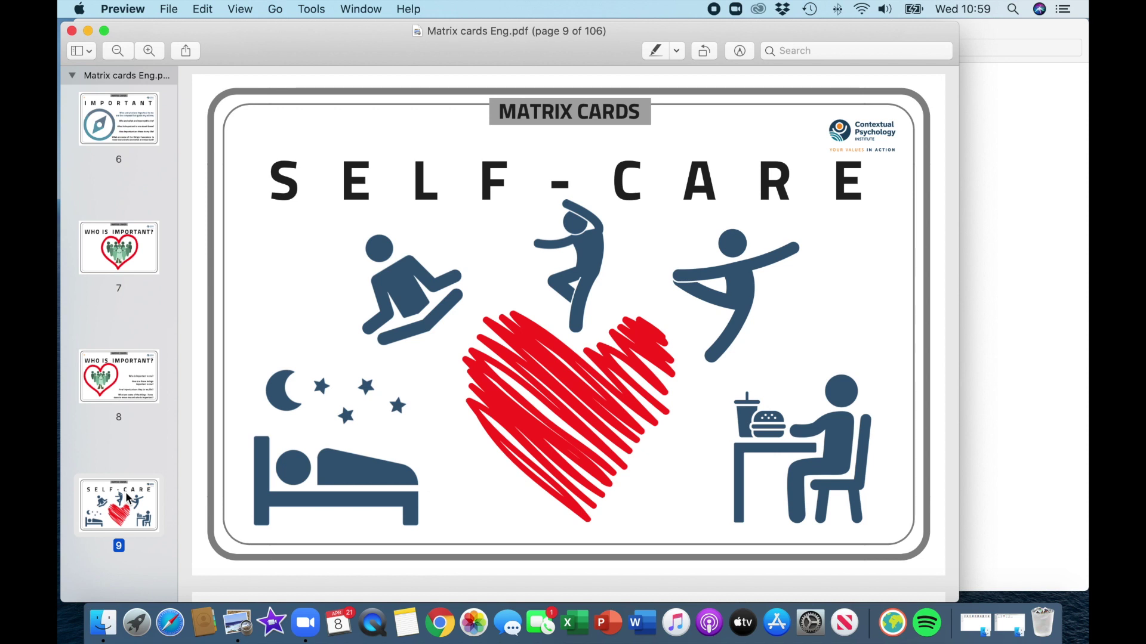
Skip ahead to the Intimacy card on page 13 and view its questions on page 14.
{"action": "scroll", "coordinate": [127, 498], "scroll_direction": "down", "scroll_amount": 10}
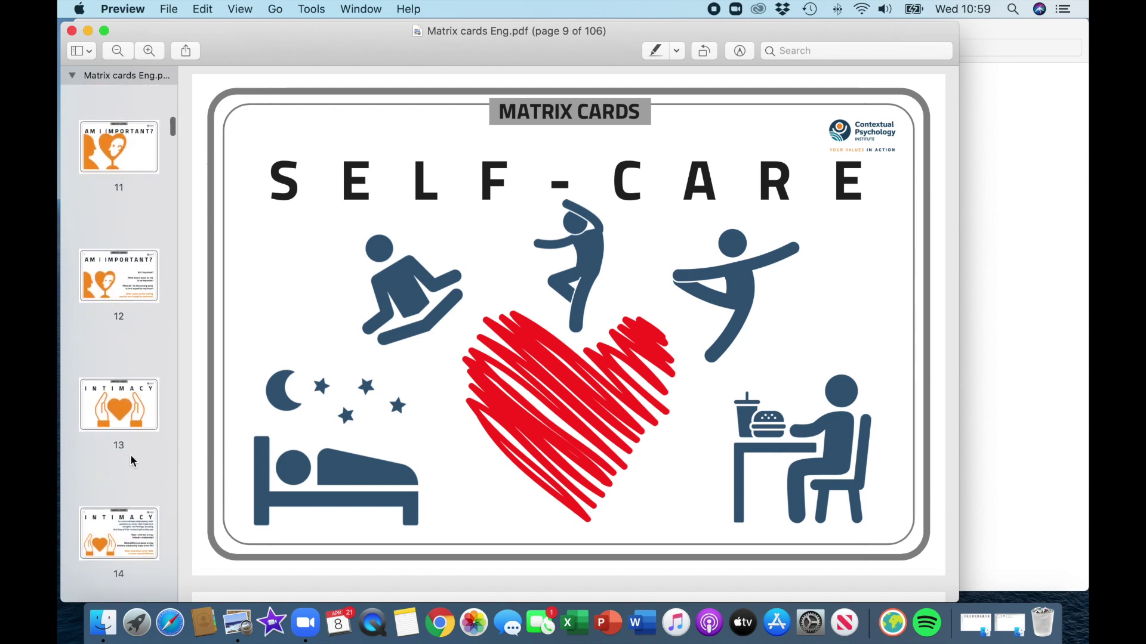
{"action": "left_click", "coordinate": [135, 422]}
{"action": "left_click", "coordinate": [132, 534]}
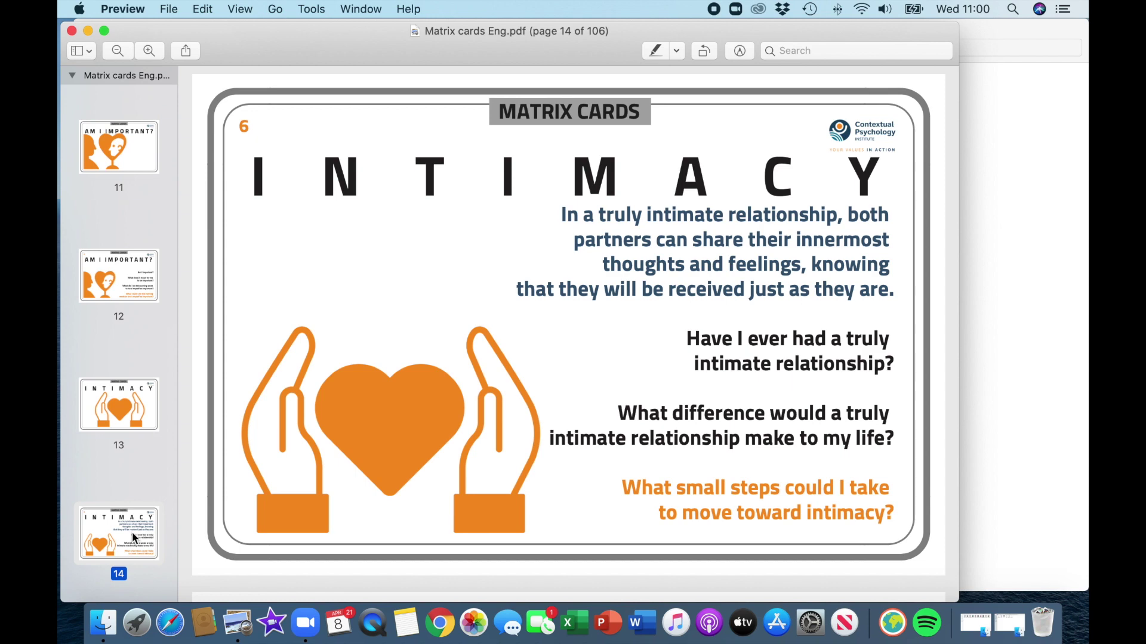
Close the Matrix cards PDF, open the Online matrix slides presentation from the SLIDES folder and advance its slideshow to reveal the first arrow.
{"action": "left_click", "coordinate": [71, 30]}
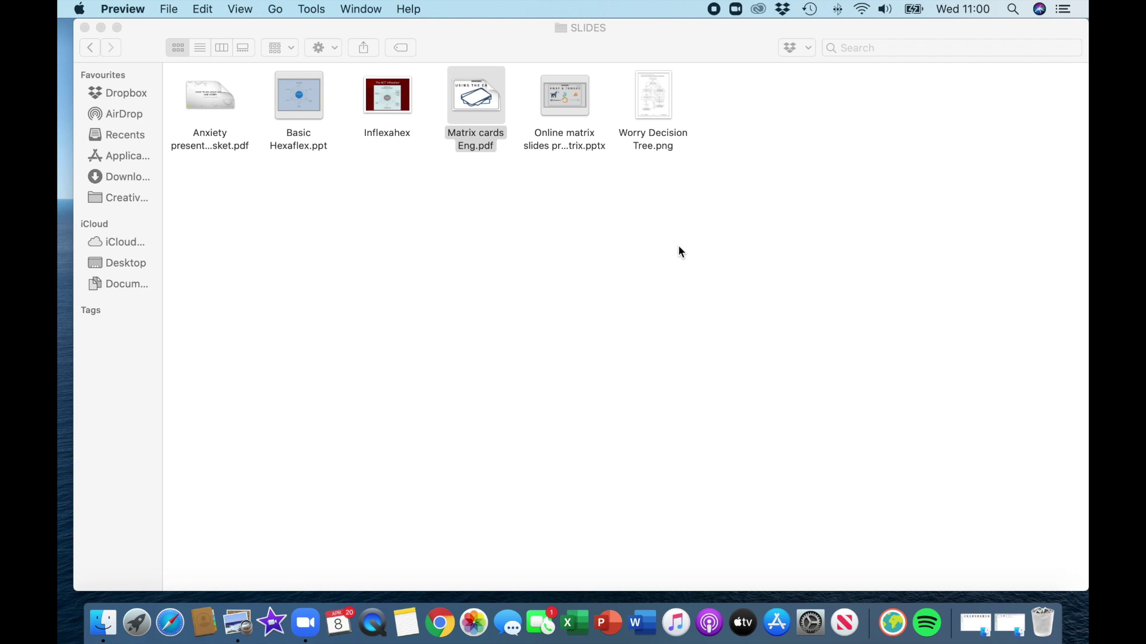
{"action": "double_click", "coordinate": [567, 88]}
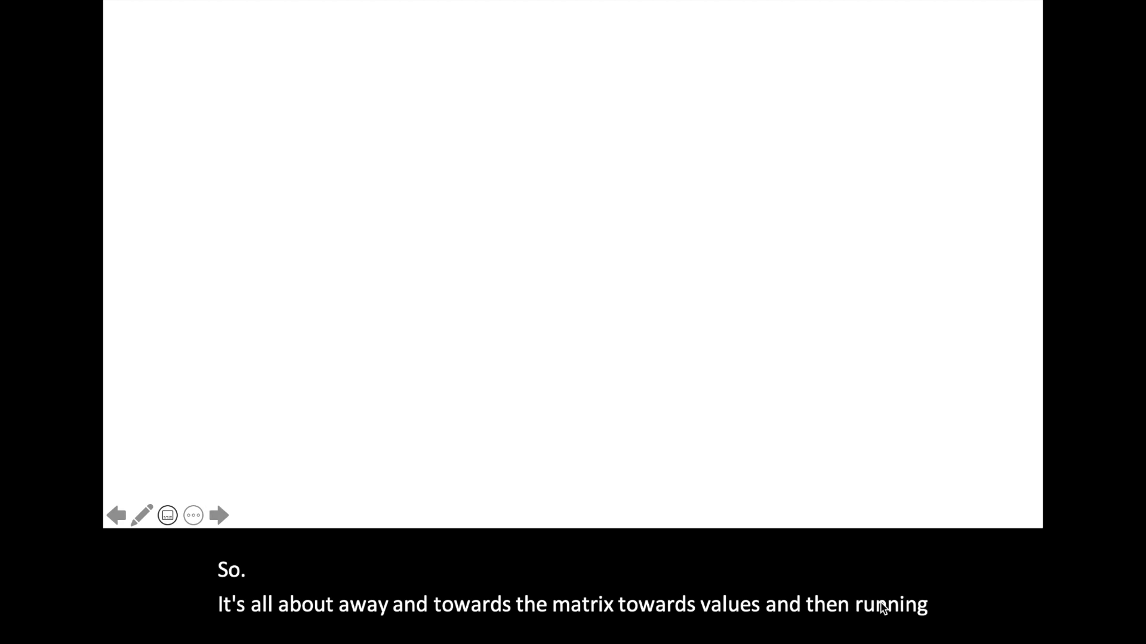
{"action": "key", "text": "Right"}
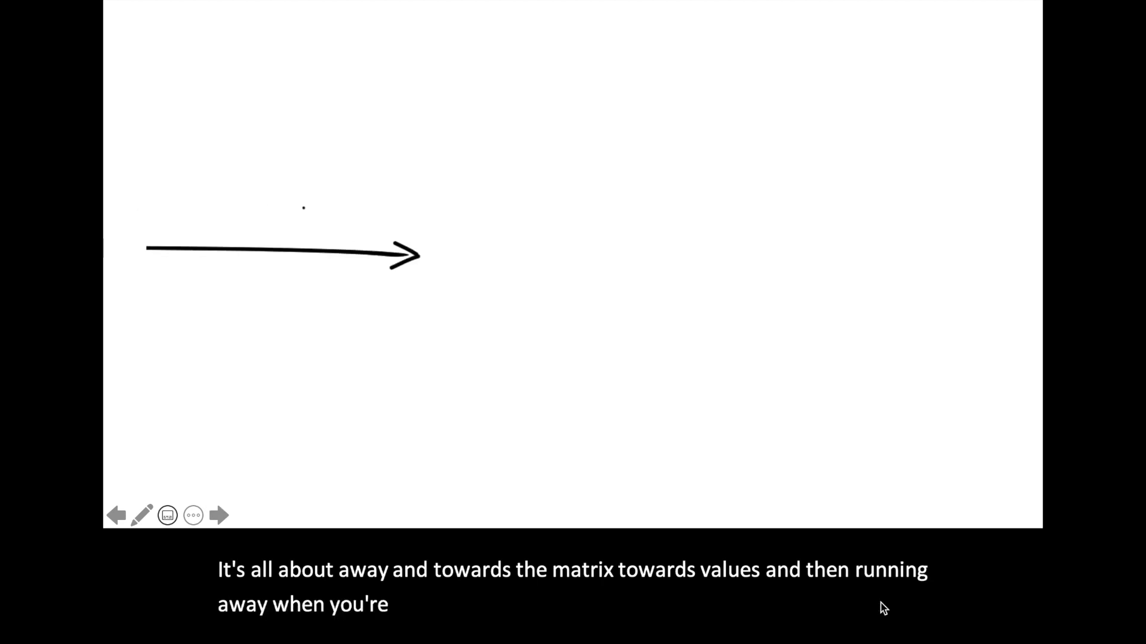